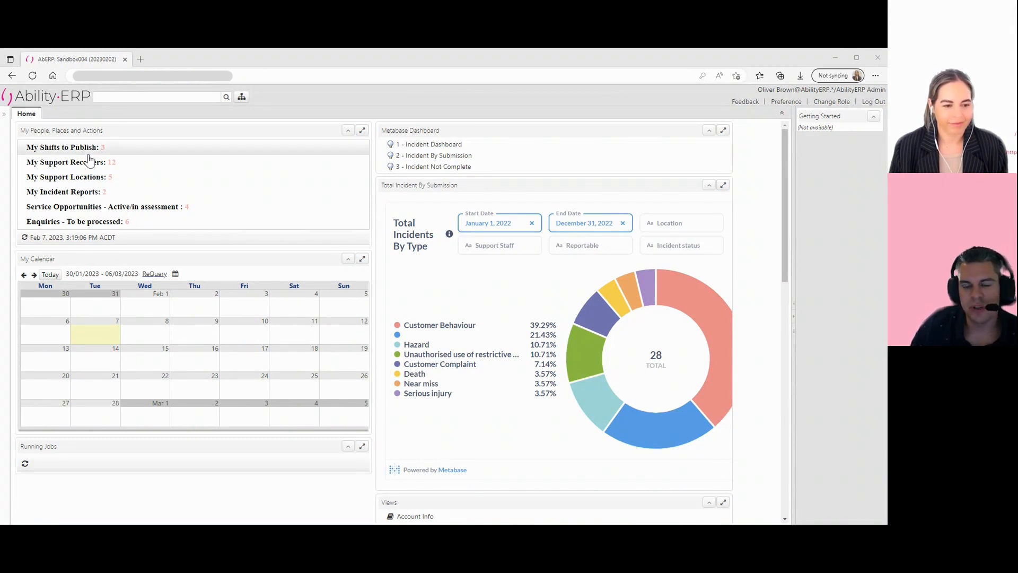
Step: Search the application menu for "marketi" and open the Marketing Campaign window
click(113, 98)
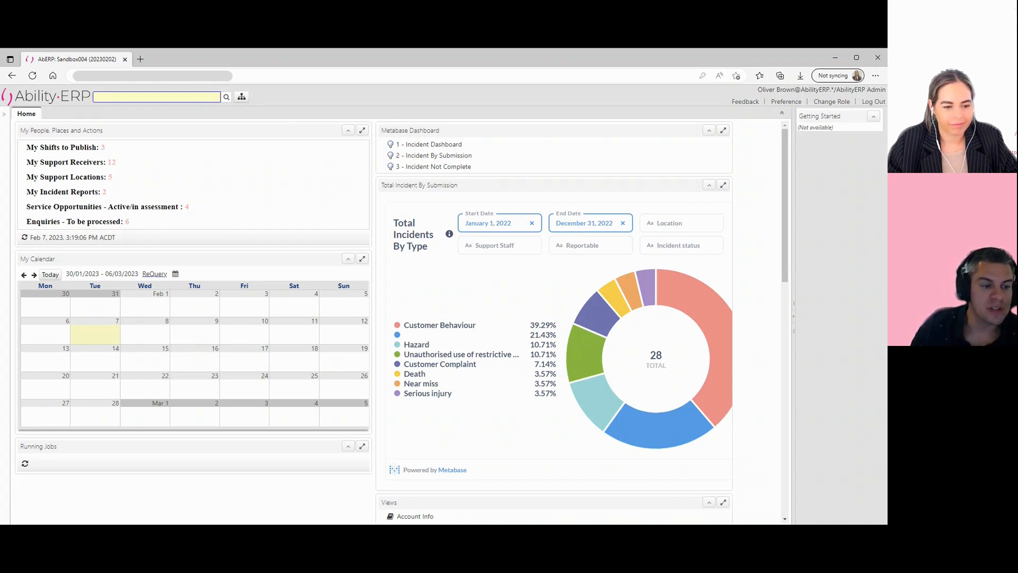
text(marke)
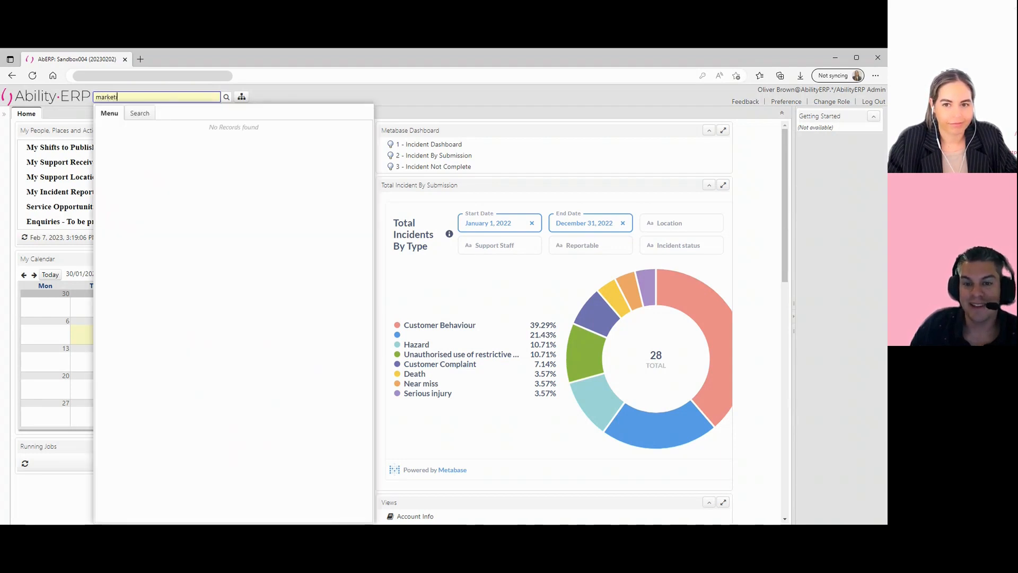
text(ti)
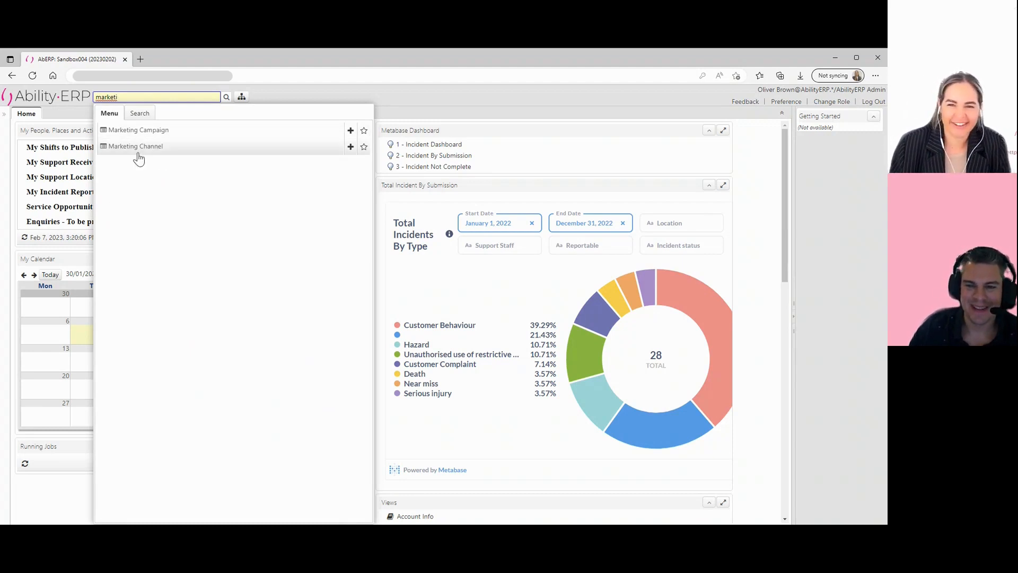
click(182, 130)
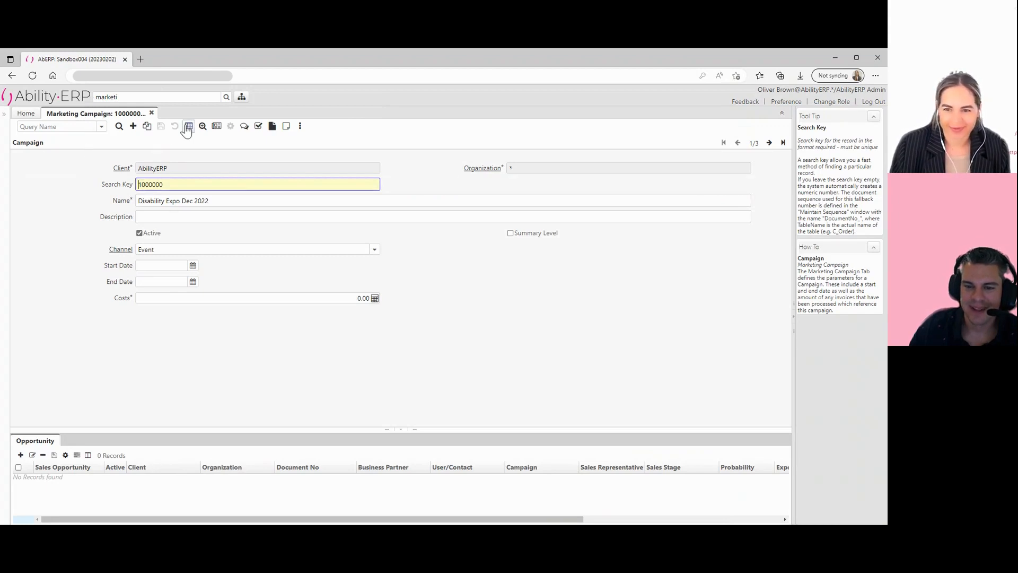
Step: Review the campaign list and the Disability Expo Dec 2022 and Holiday program promotion records, and close the campaign window
click(188, 128)
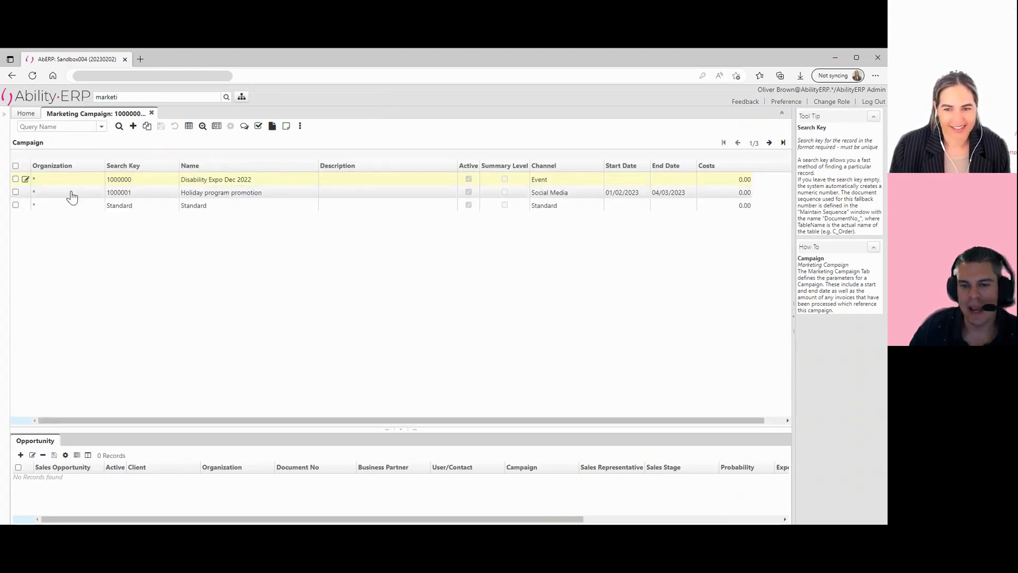
click(25, 181)
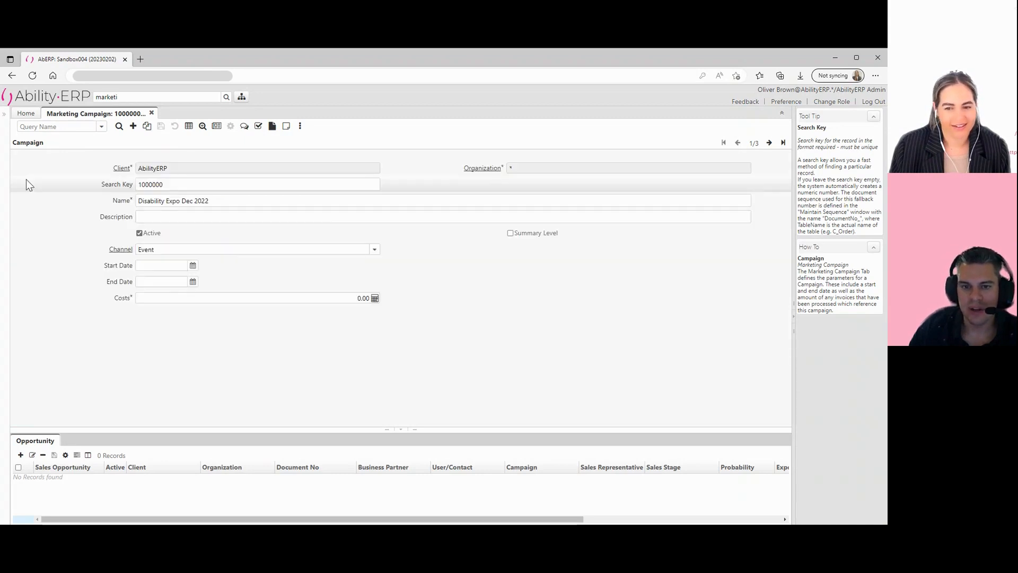
click(769, 143)
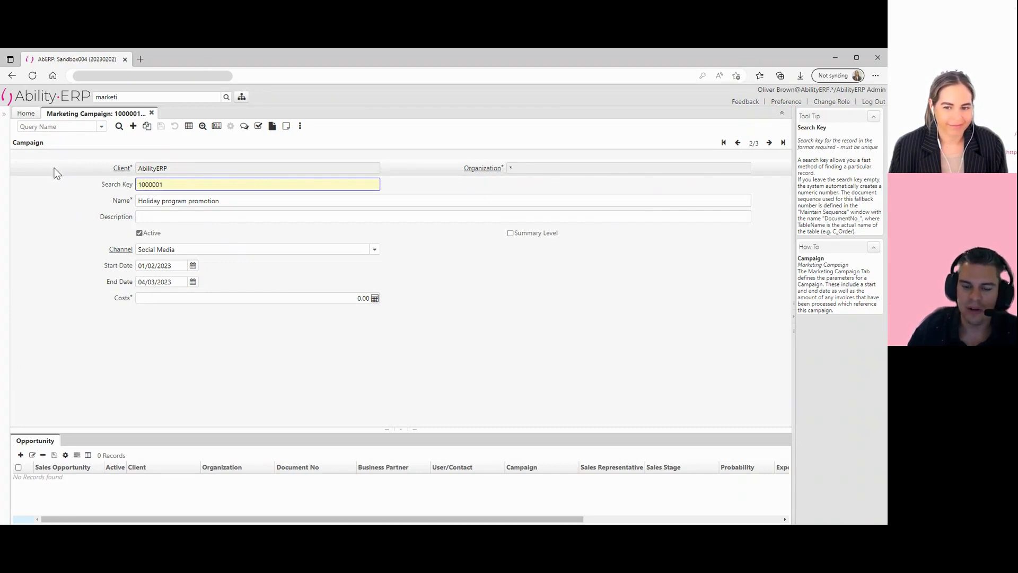
click(152, 114)
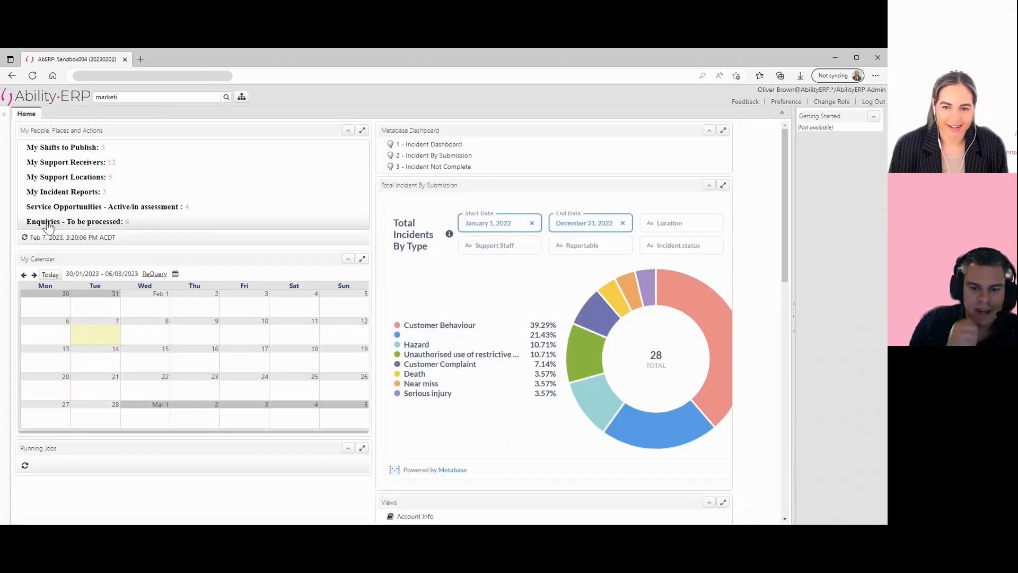
Step: Open the enquiries to be processed and display the first enquiry's record down to its Enquiry Details section
click(46, 223)
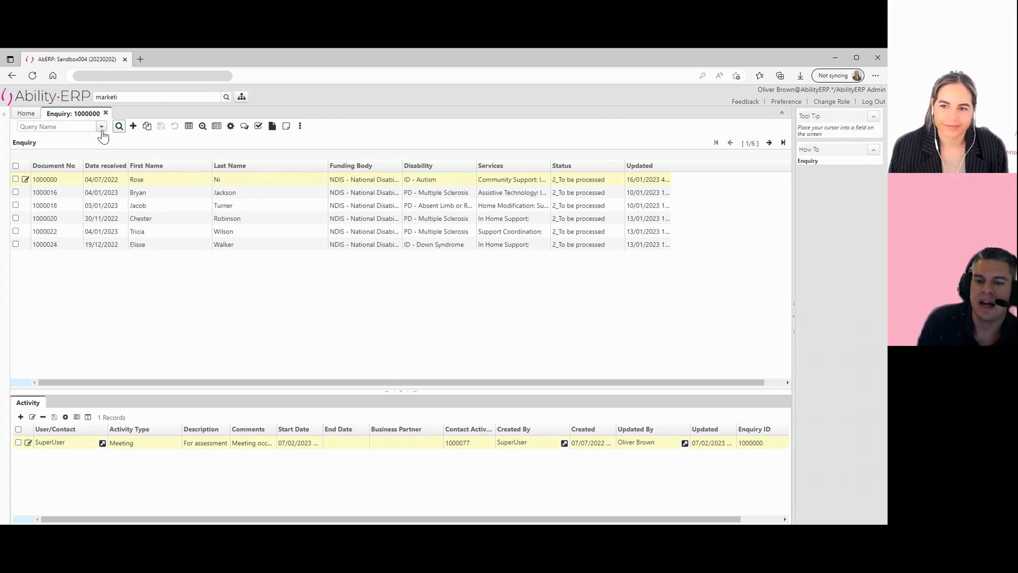
click(25, 180)
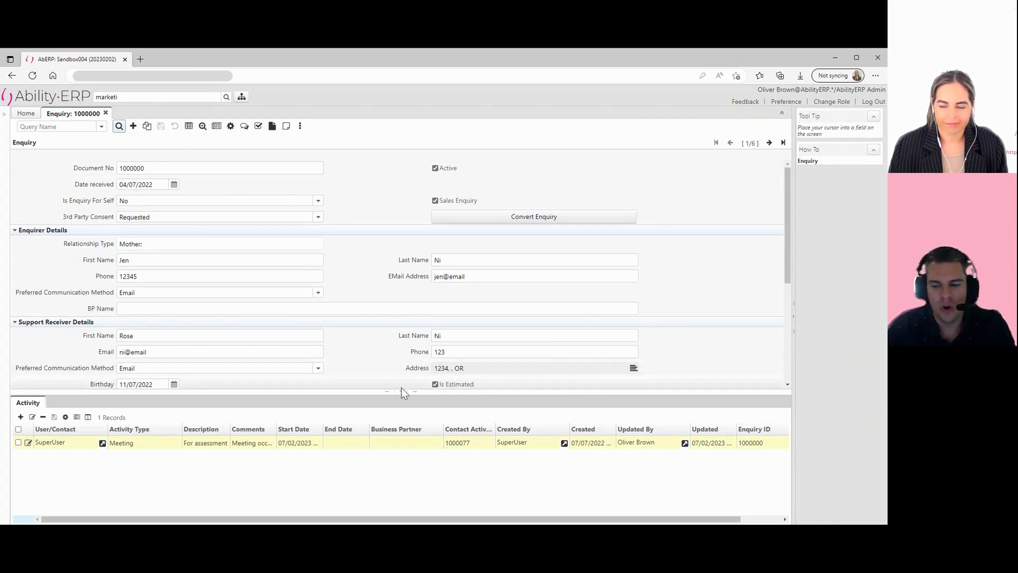
scroll(374, 342, down, 3)
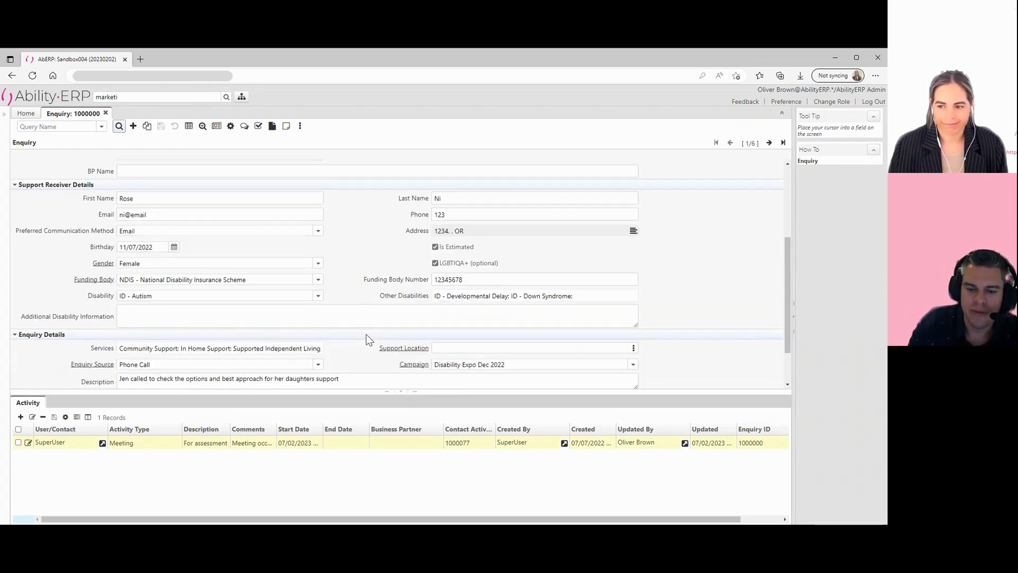
scroll(352, 331, down, 1)
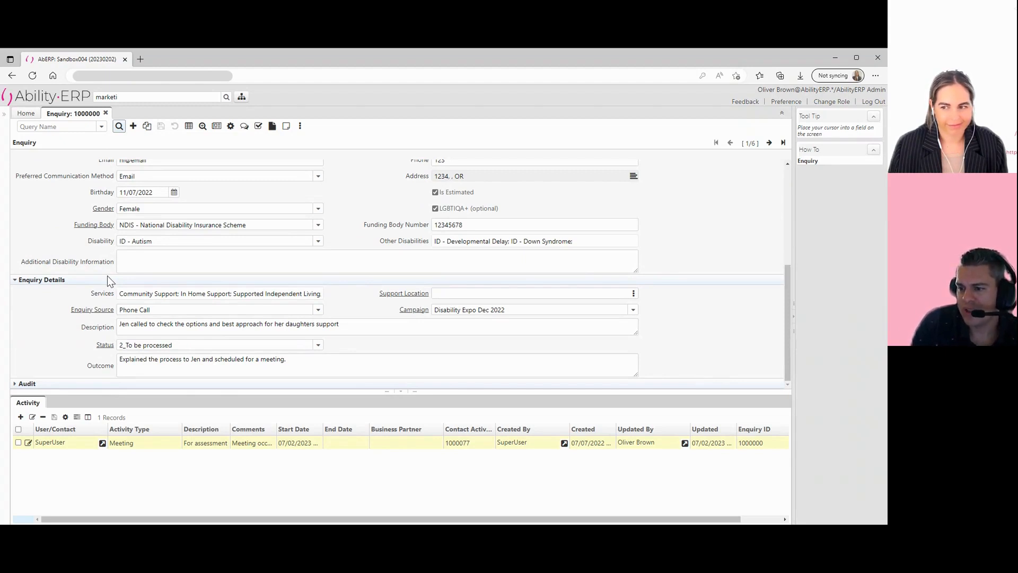
Step: Check the enquiry's record info change log, close it, and review the enquirer and support receiver details
click(751, 143)
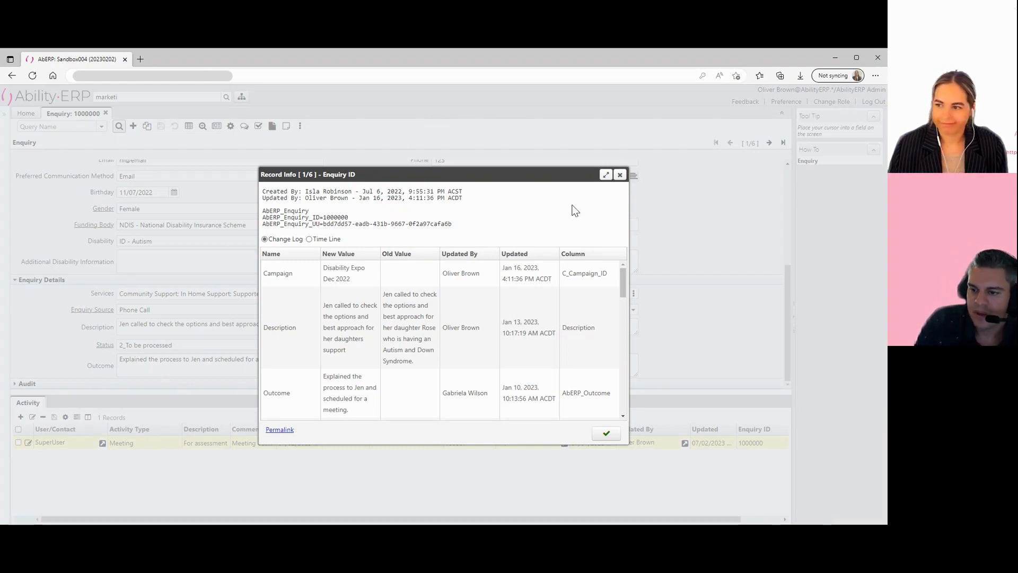
click(621, 175)
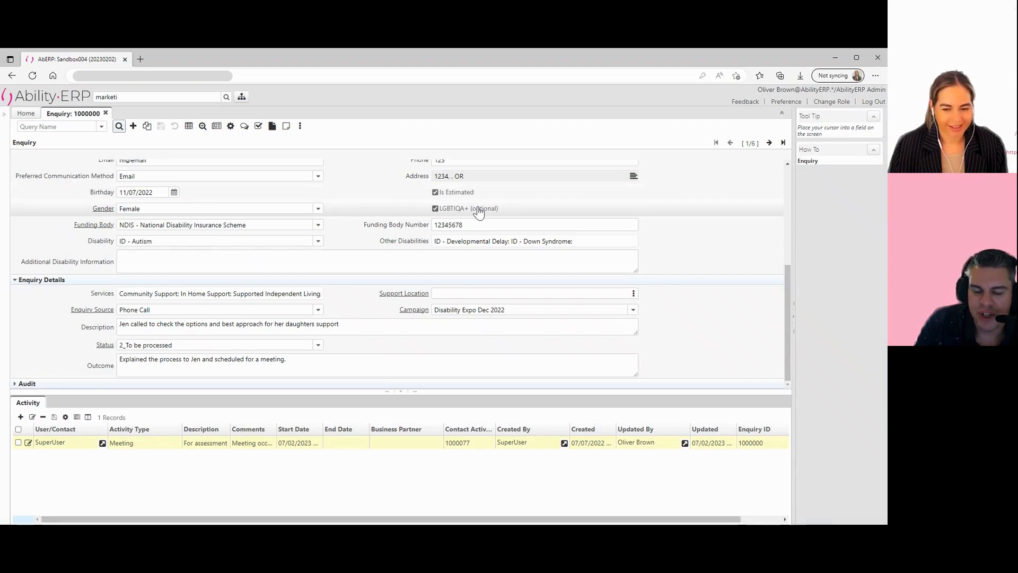
scroll(343, 264, up, 3)
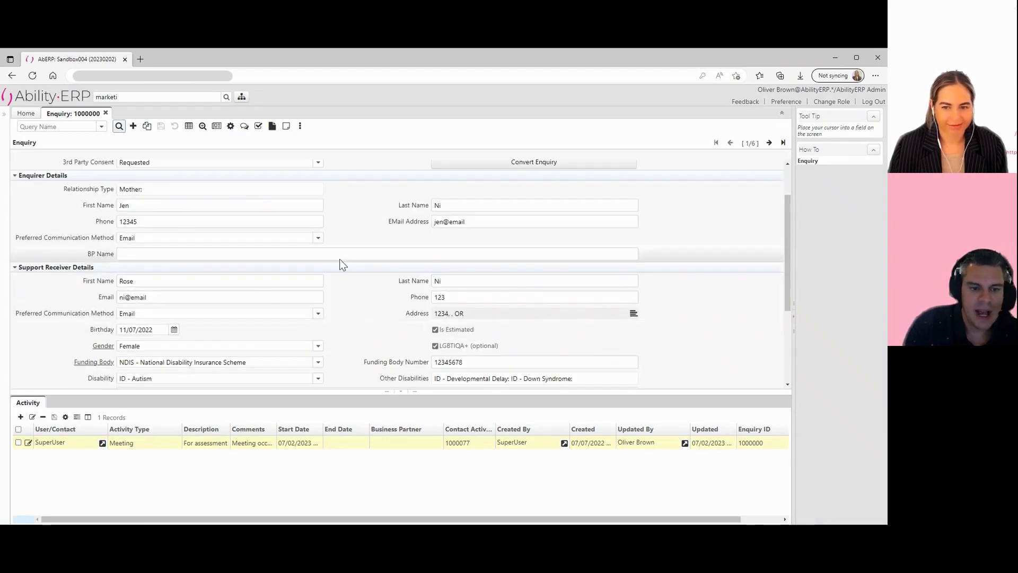
scroll(66, 216, up, 2)
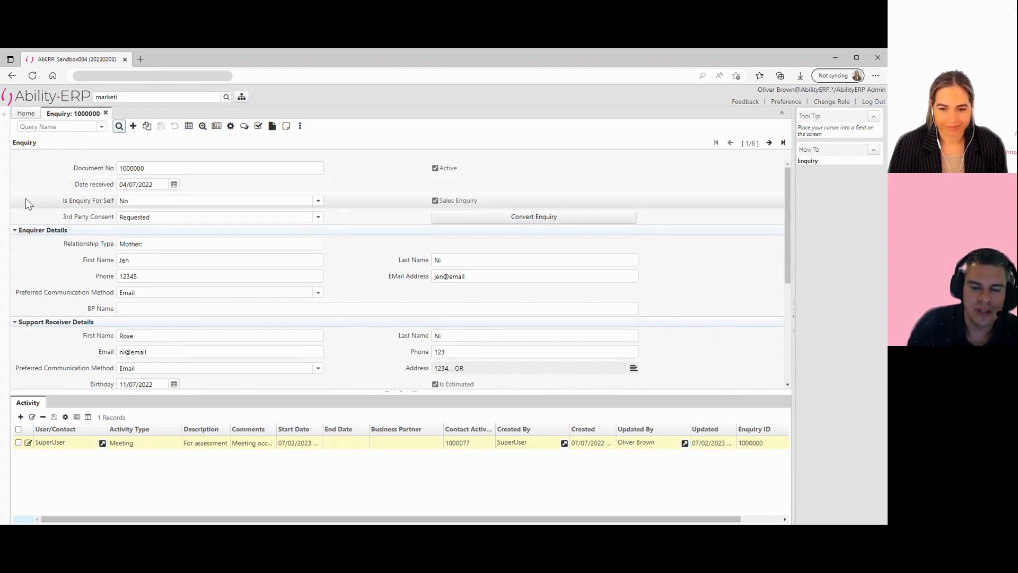
scroll(26, 200, down, 1)
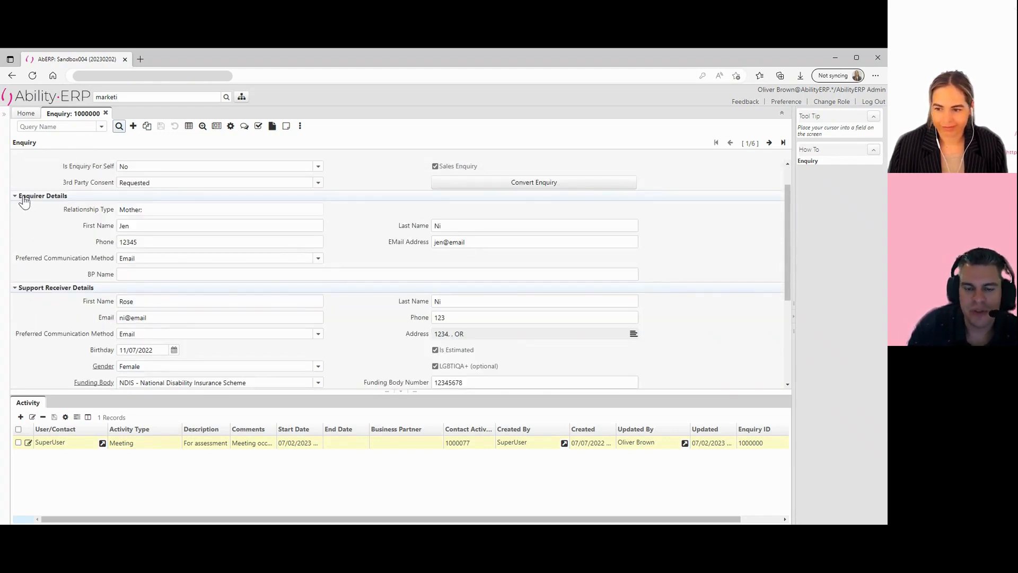
scroll(24, 203, up, 1)
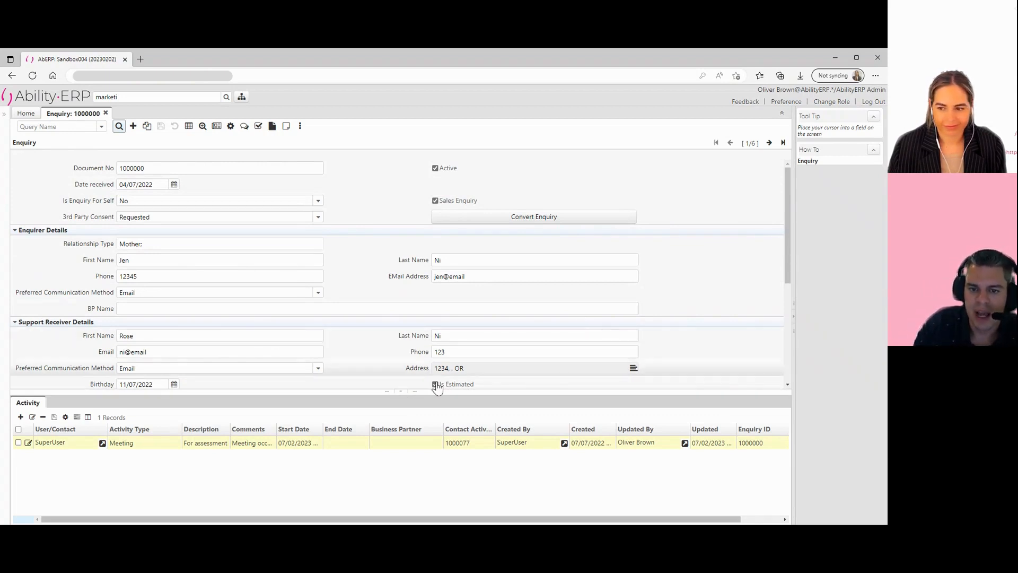
Step: Enlarge the enquiry form area above the activity list, and view the Meeting activity's record before returning to the enquiry
drag(411, 392, 427, 464)
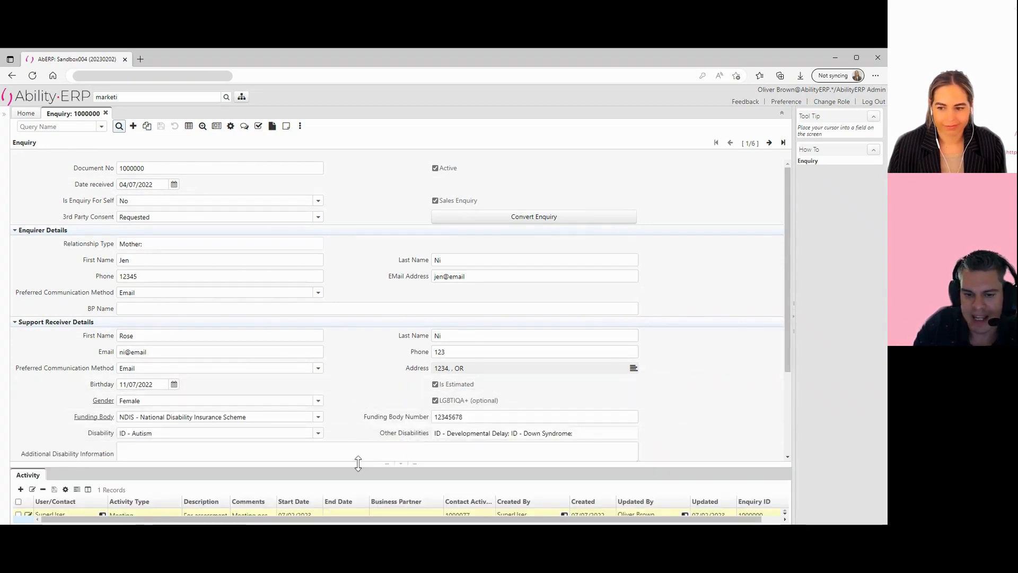
drag(357, 464, 357, 448)
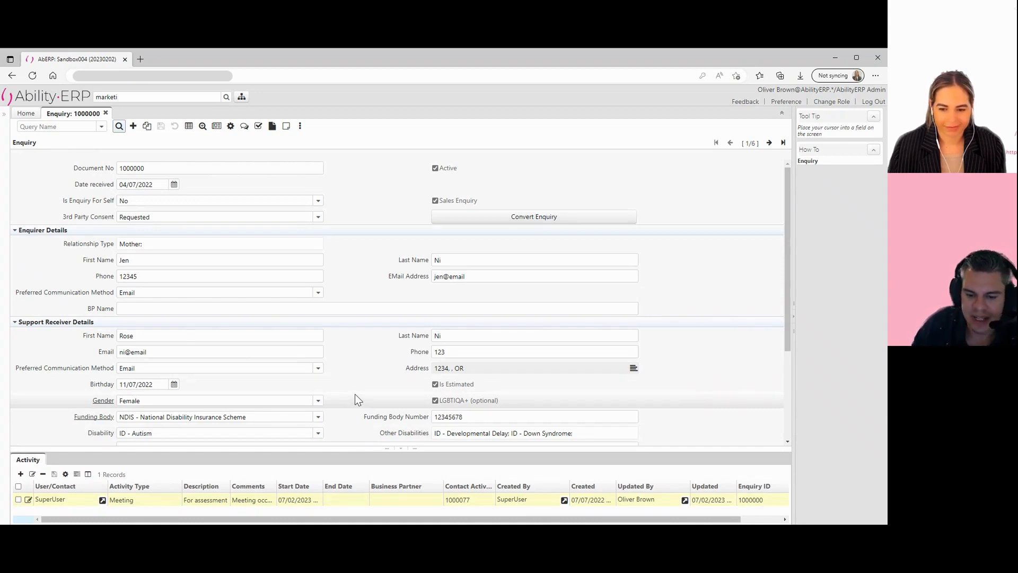
click(29, 501)
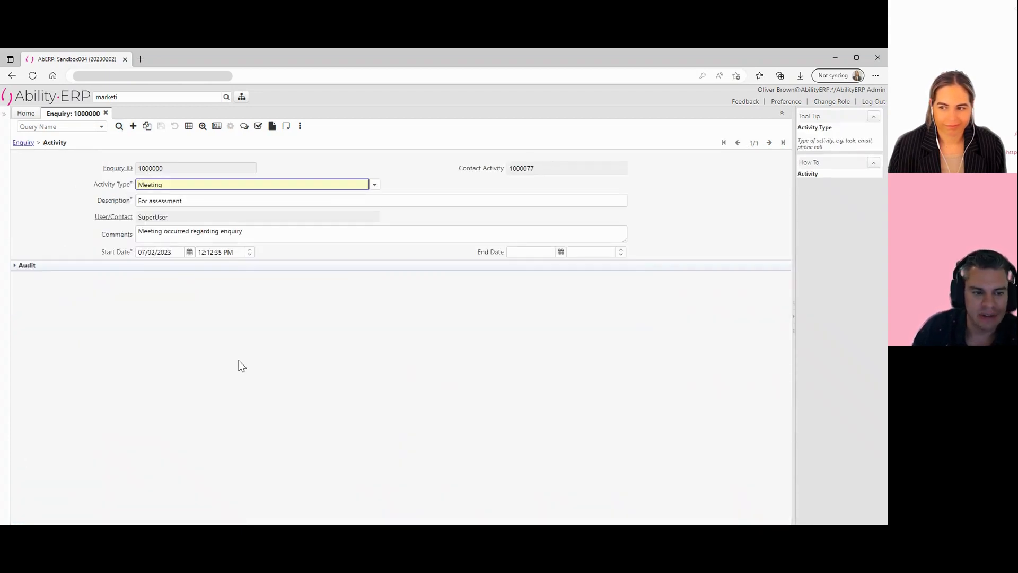
click(29, 143)
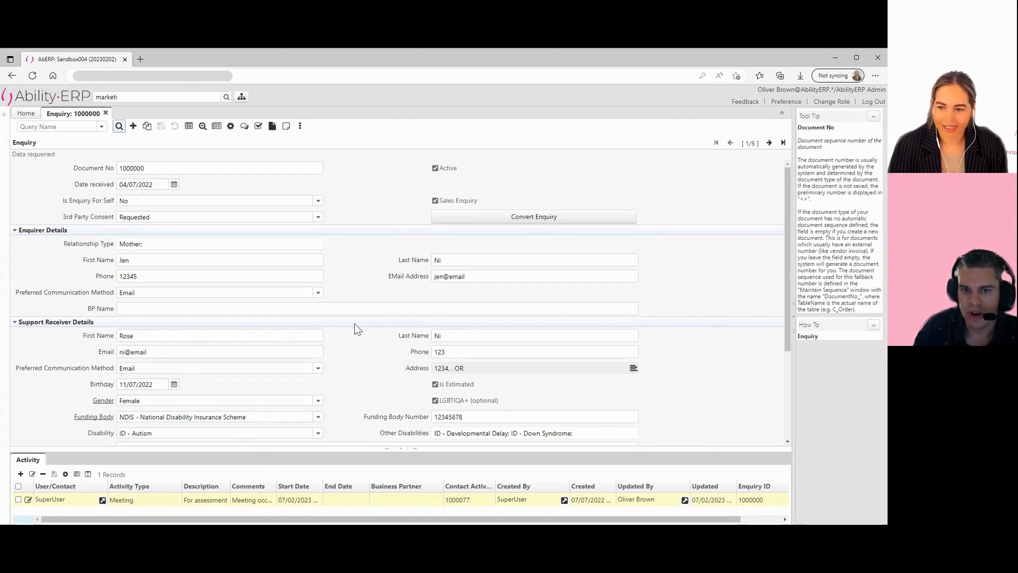
Step: Switch Is Enquiry For Self to Yes on the enquiry and set it back to No
scroll(354, 324, down, 3)
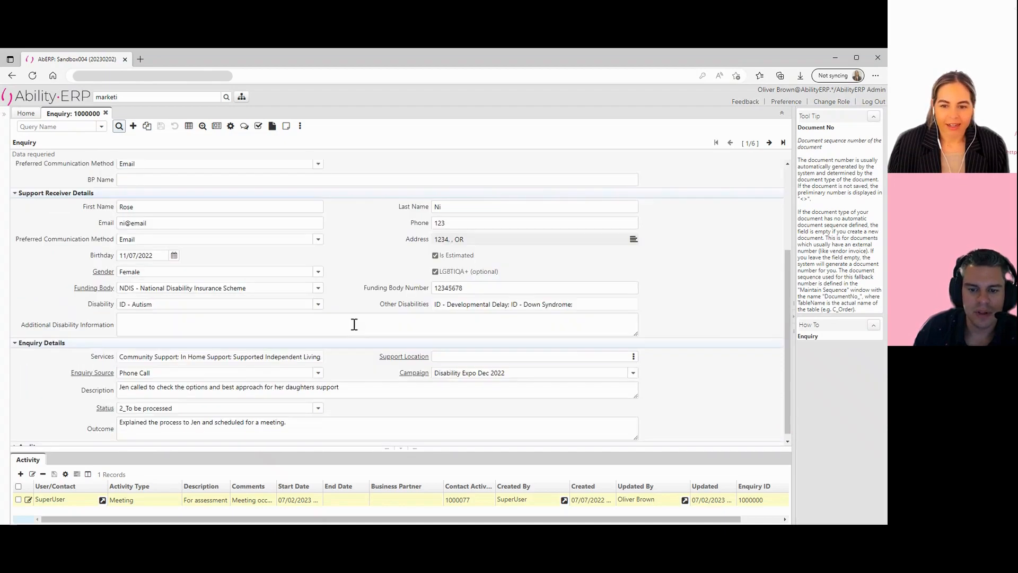
scroll(354, 324, up, 3)
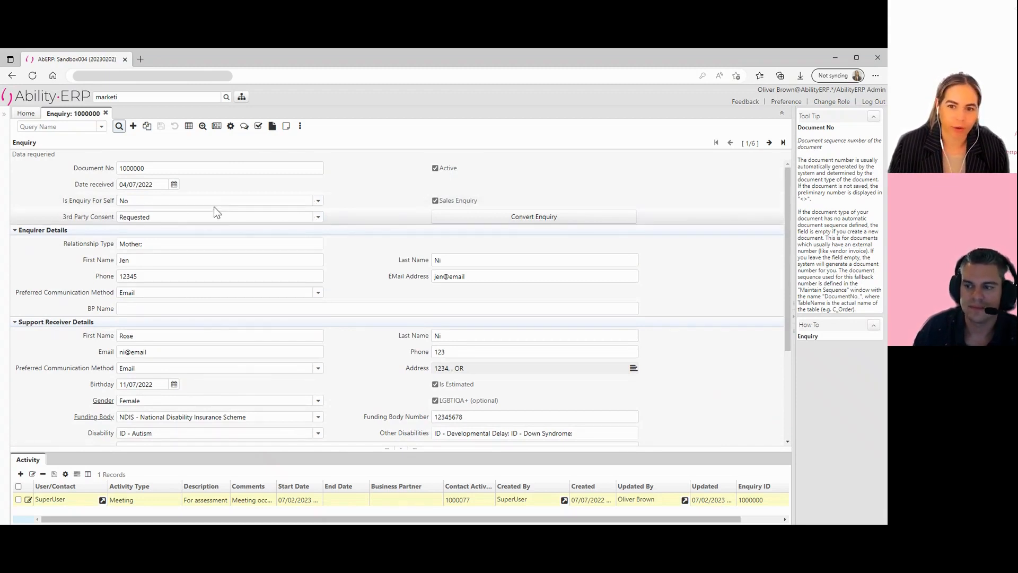
click(320, 202)
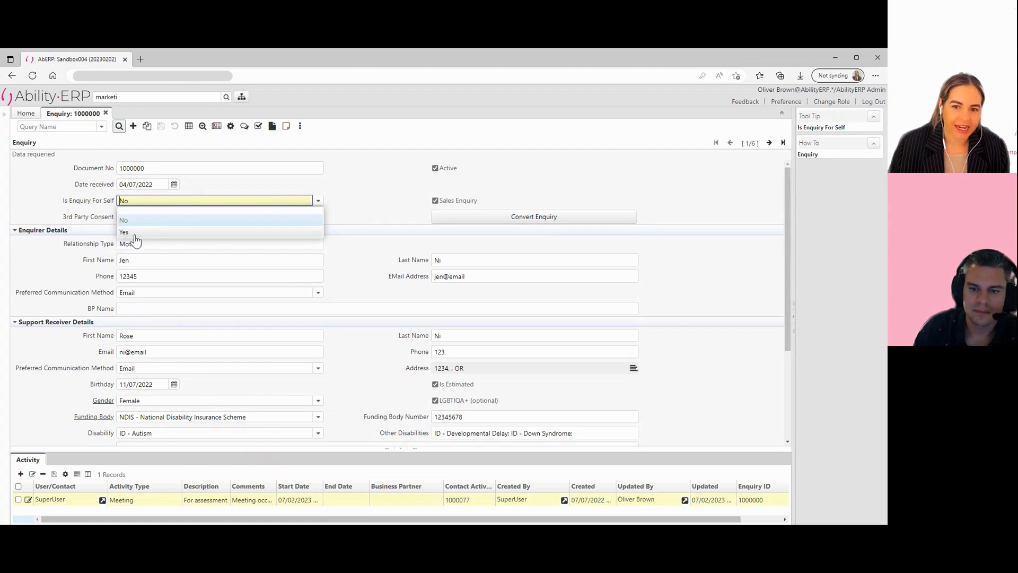
click(159, 231)
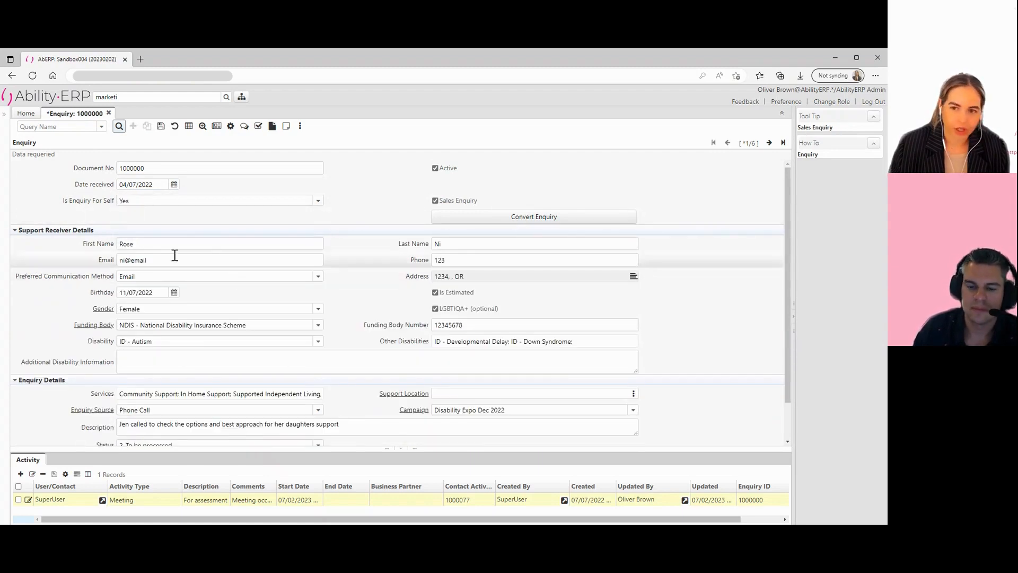
click(318, 202)
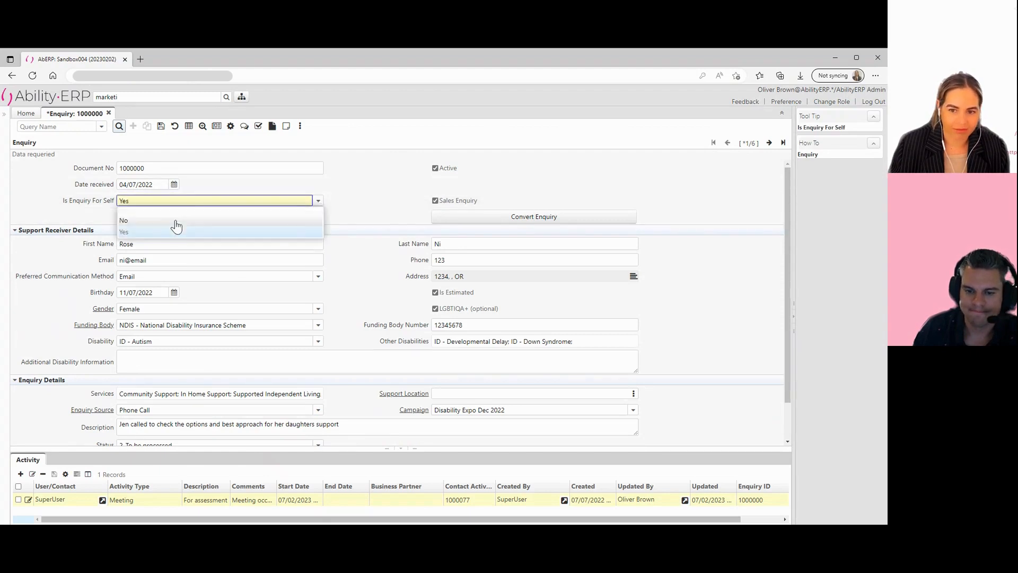
click(176, 221)
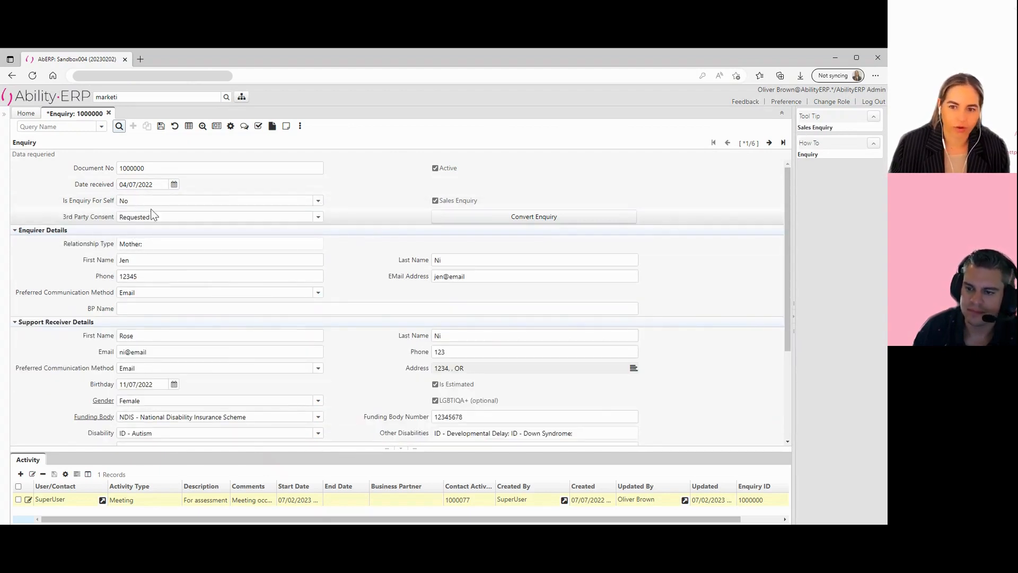
Step: Examine the Relationship Type field and the enquirer, support receiver and enquiry details throughout the enquiry form
click(164, 245)
click(347, 295)
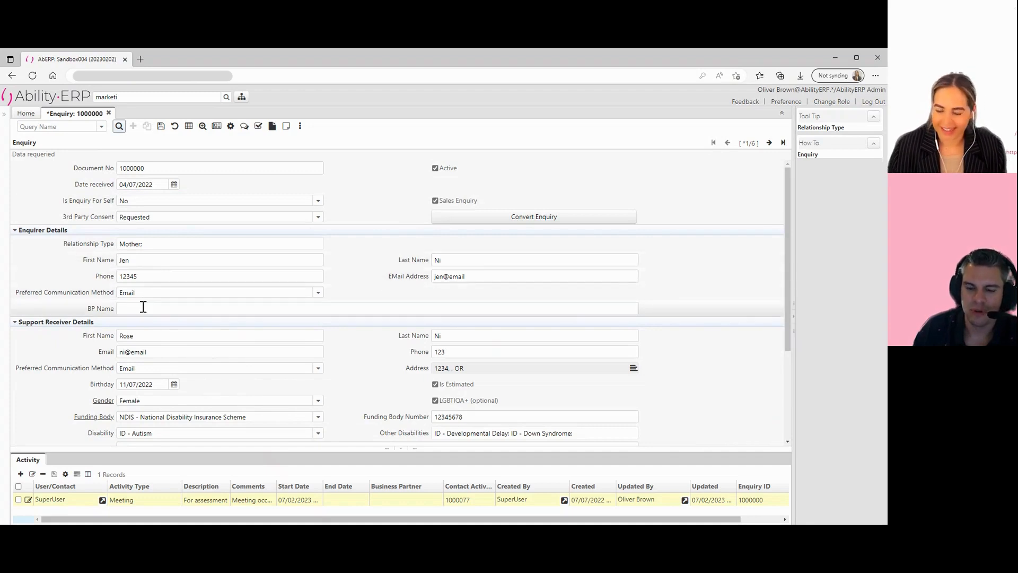
scroll(143, 309, down, 1)
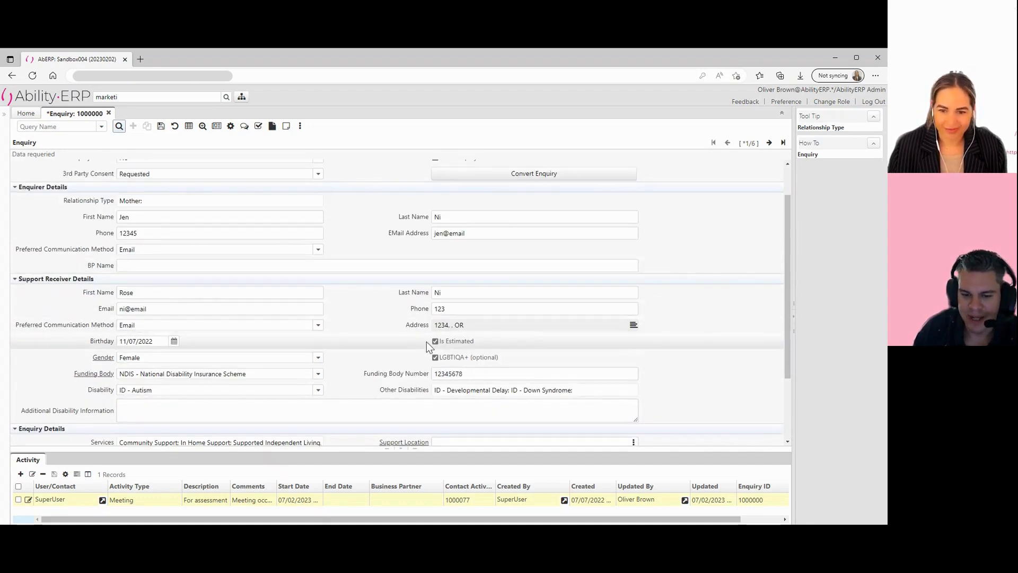
scroll(393, 352, up, 1)
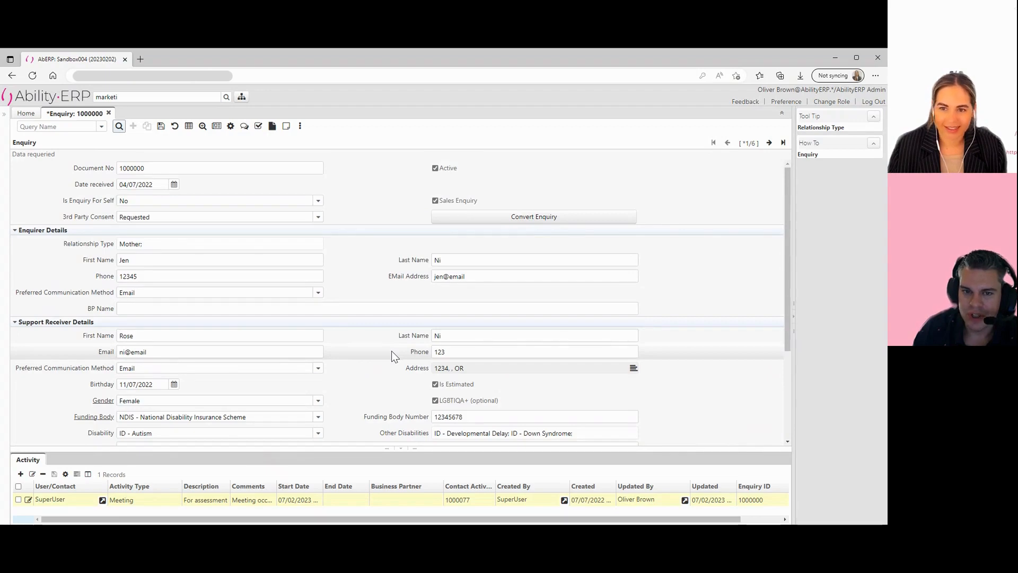
scroll(391, 351, down, 3)
scroll(399, 273, up, 1)
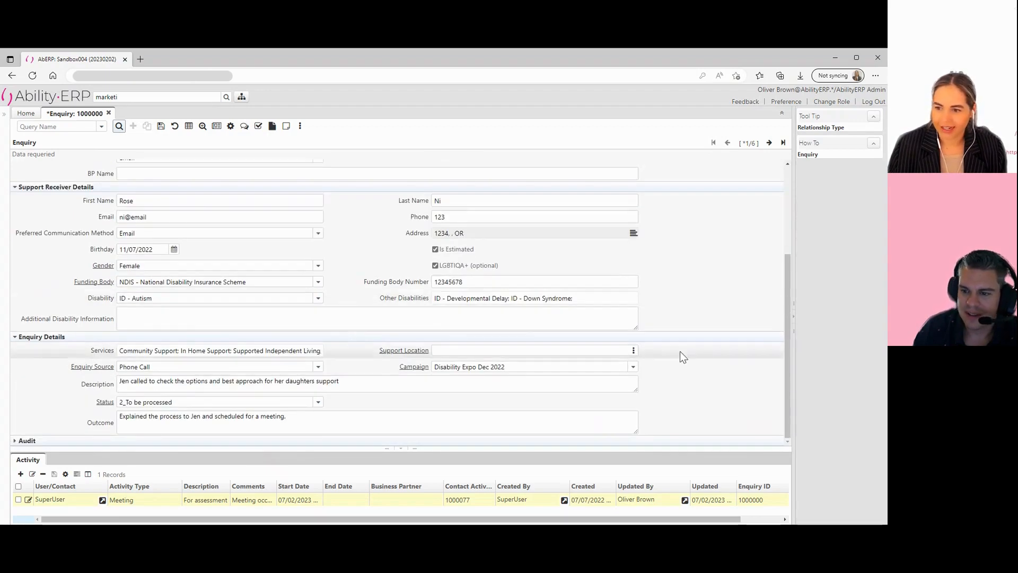
scroll(399, 272, up, 2)
scroll(394, 266, down, 1)
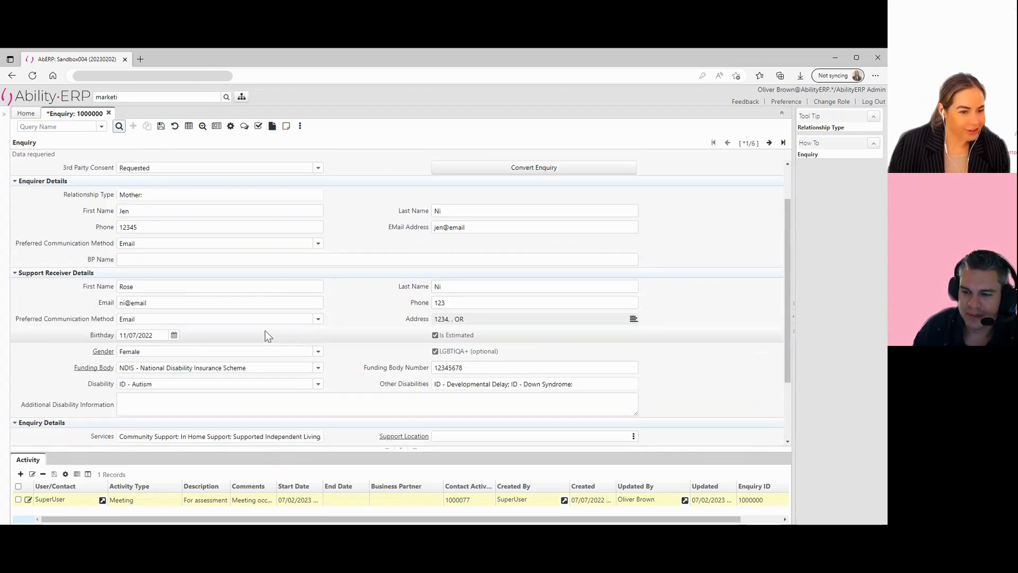
scroll(266, 337, down, 1)
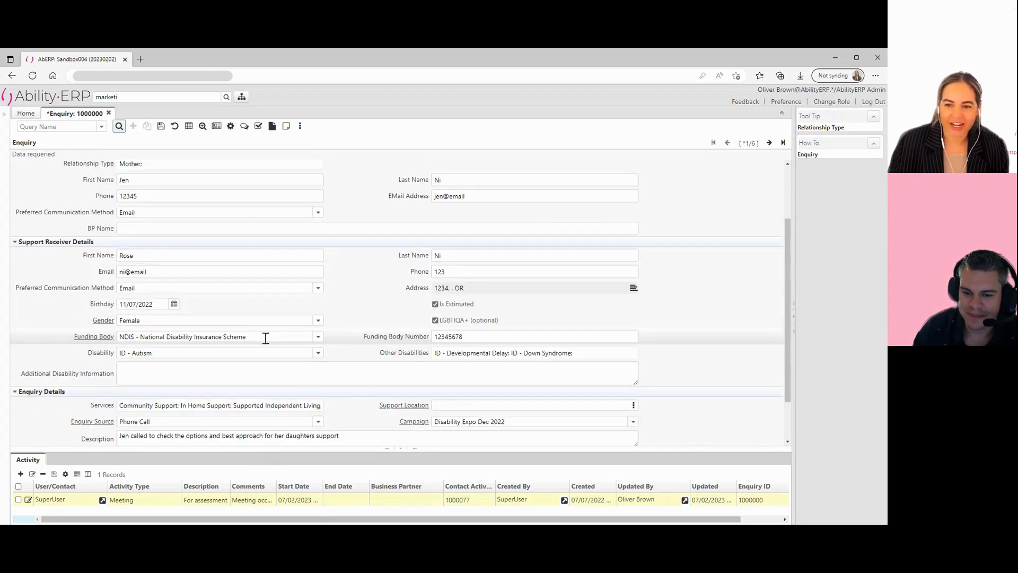
scroll(167, 215, up, 2)
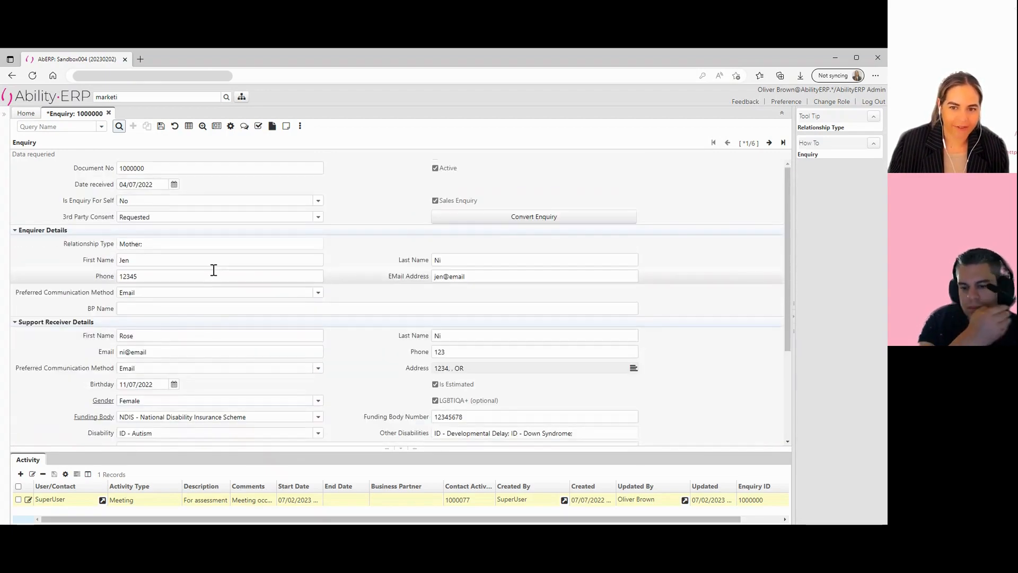
Step: Convert the enquiry to a business partner with Create Service Opportunity enabled and Service Opportunity Status set to 2_Intake Assessment
scroll(102, 431, down, 3)
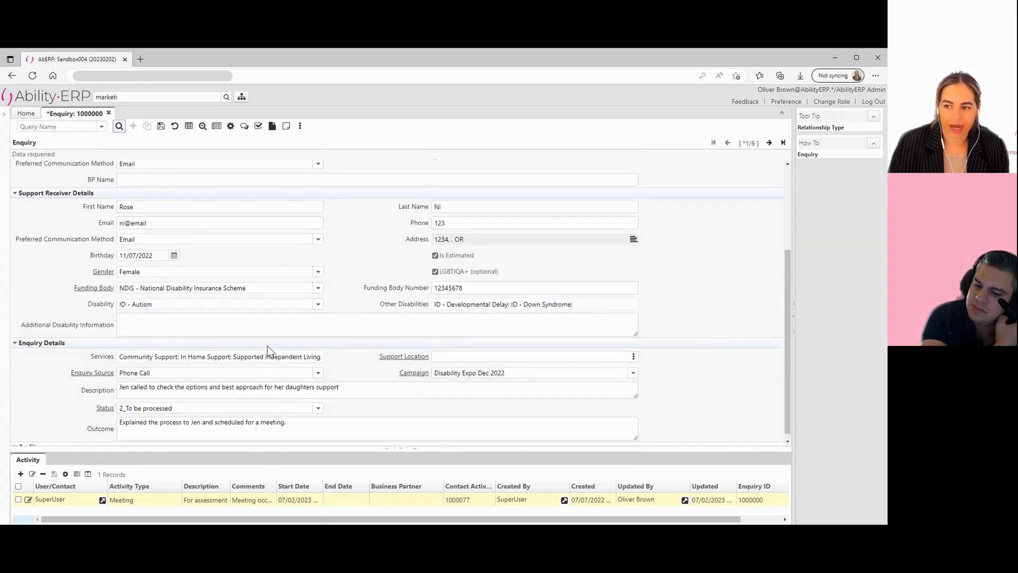
scroll(307, 350, up, 1)
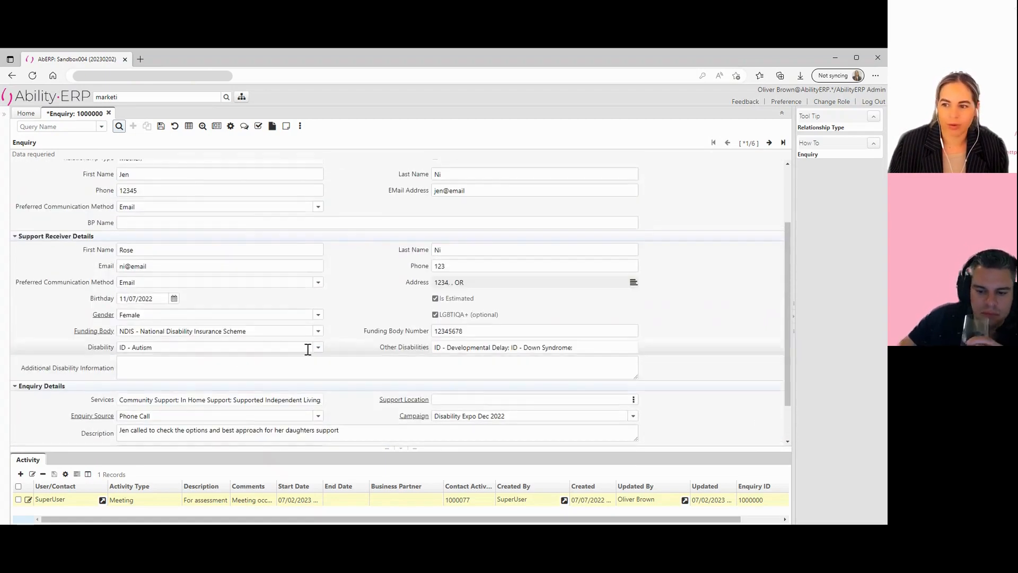
scroll(307, 350, up, 2)
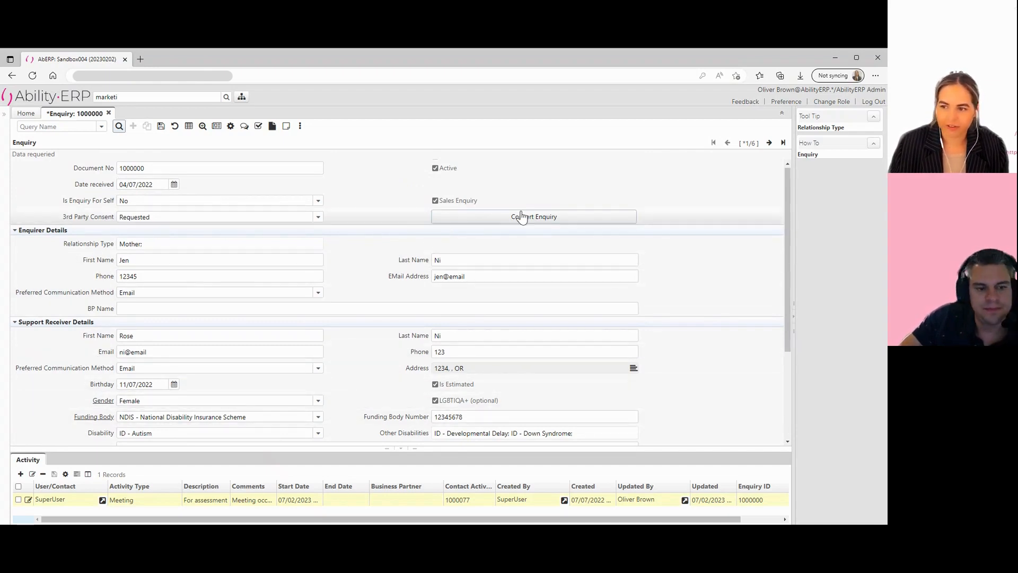
click(479, 217)
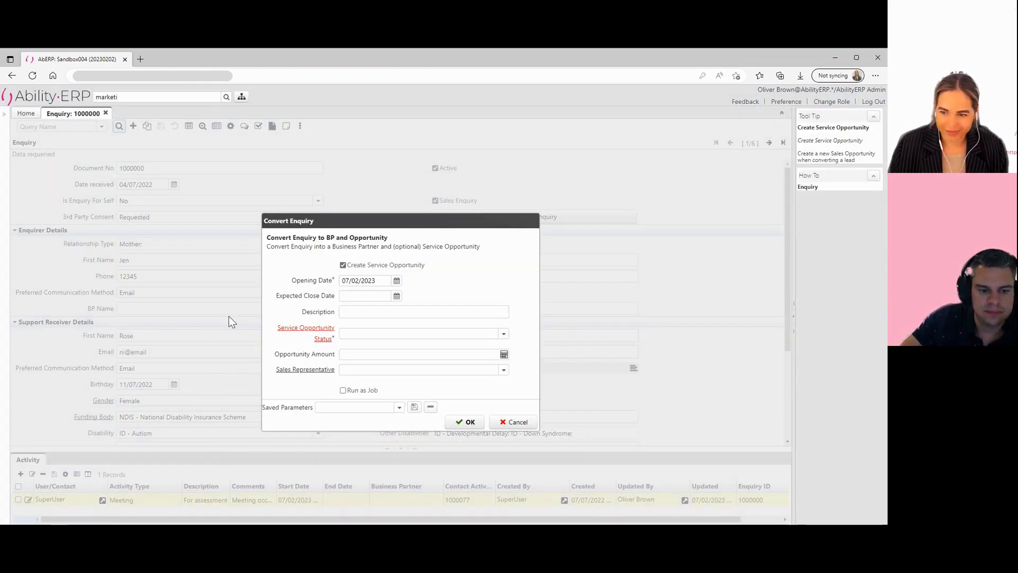
drag(288, 225, 264, 209)
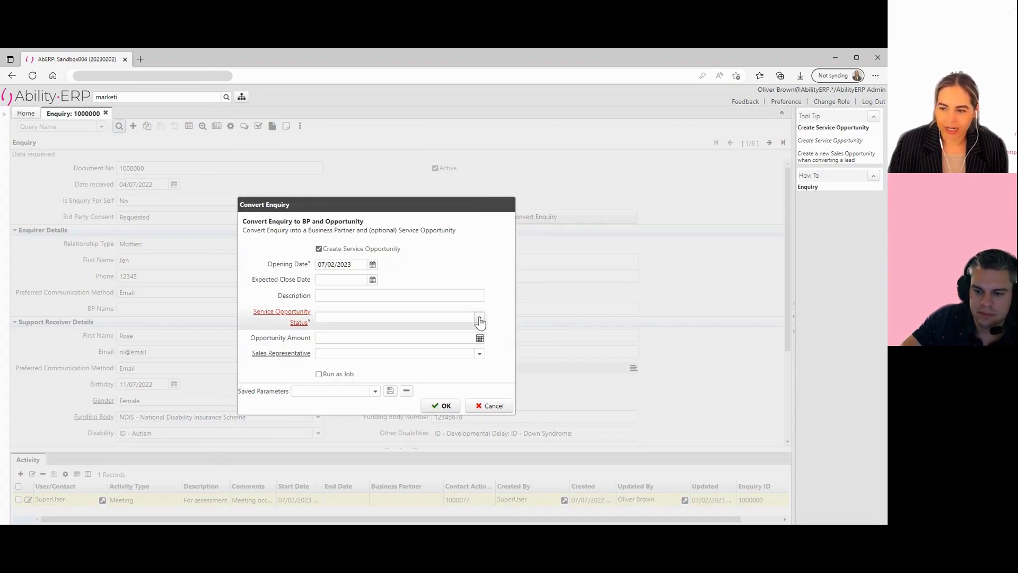
click(326, 249)
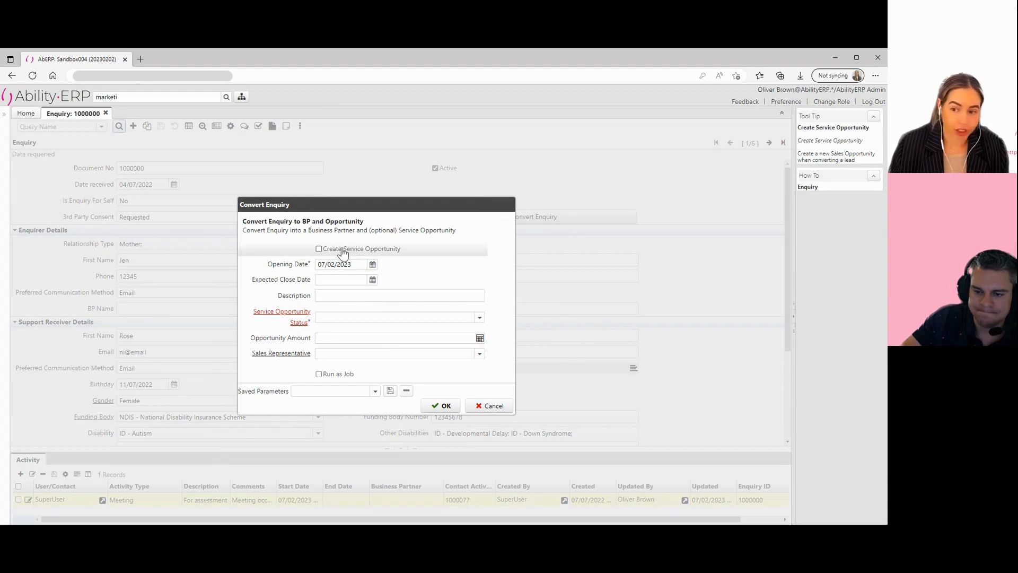
click(342, 253)
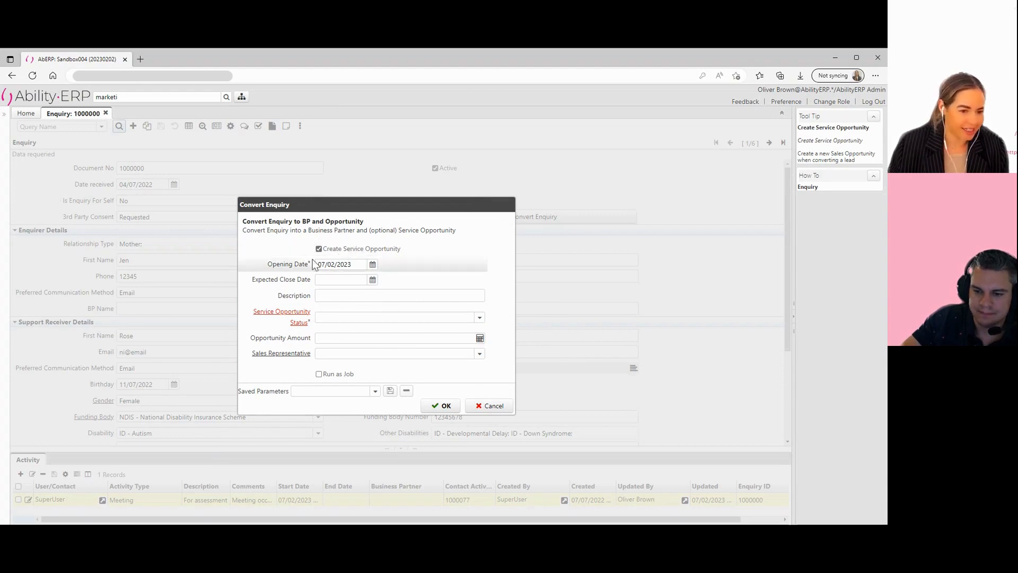
click(477, 320)
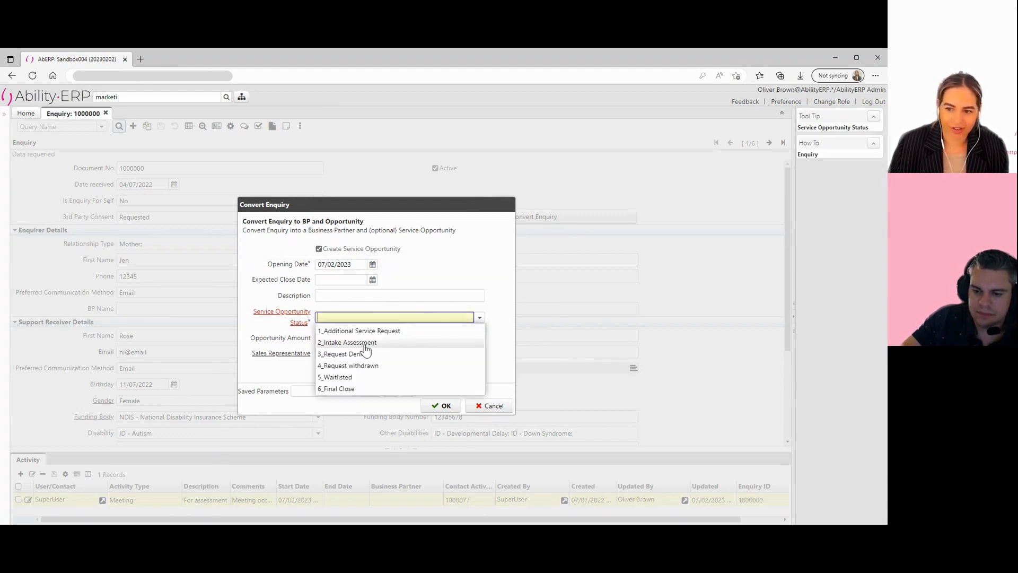
click(365, 344)
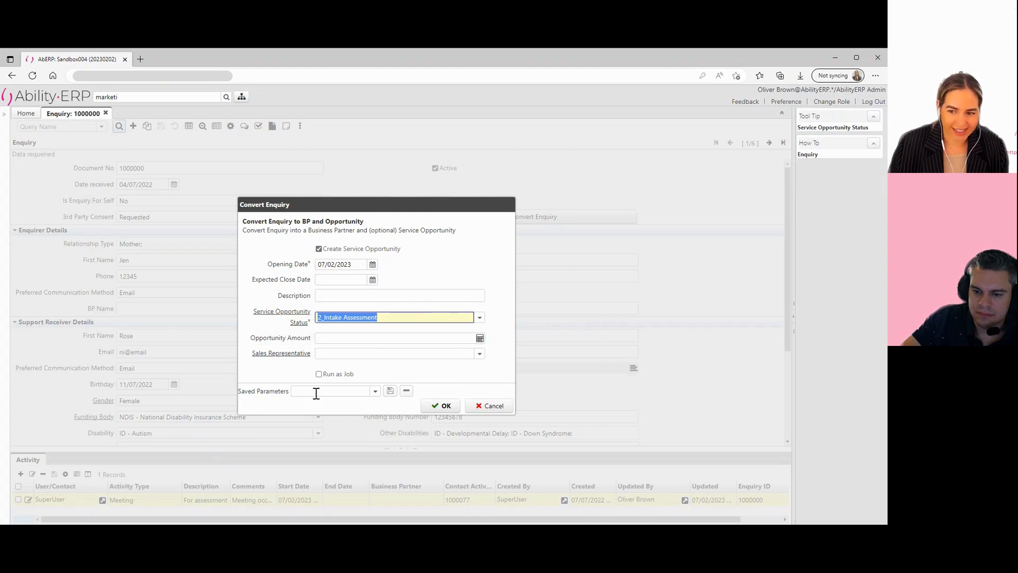
click(439, 408)
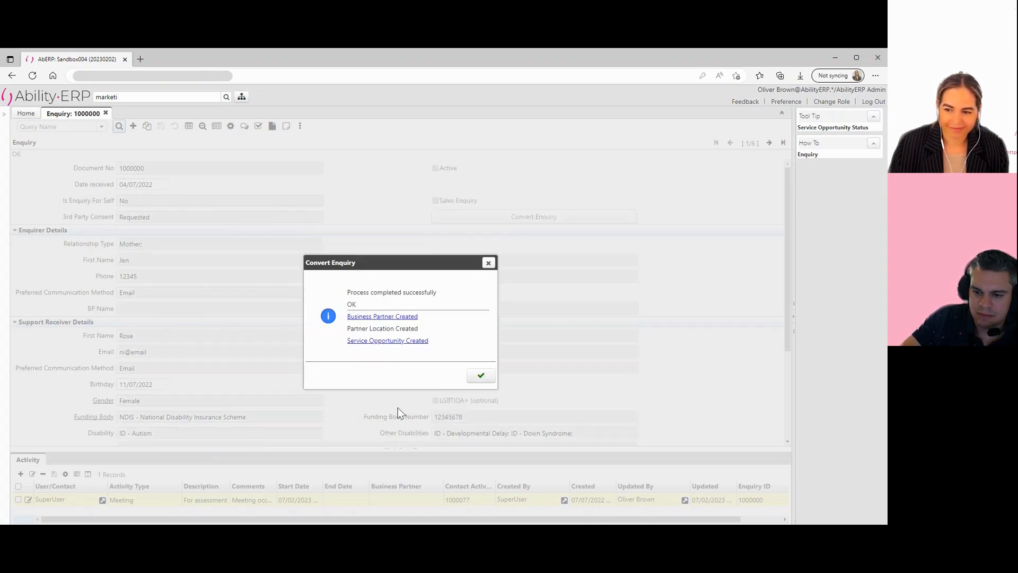
Step: Open the service opportunity created by the conversion, return to the enquiry, and open the created business partner
click(375, 341)
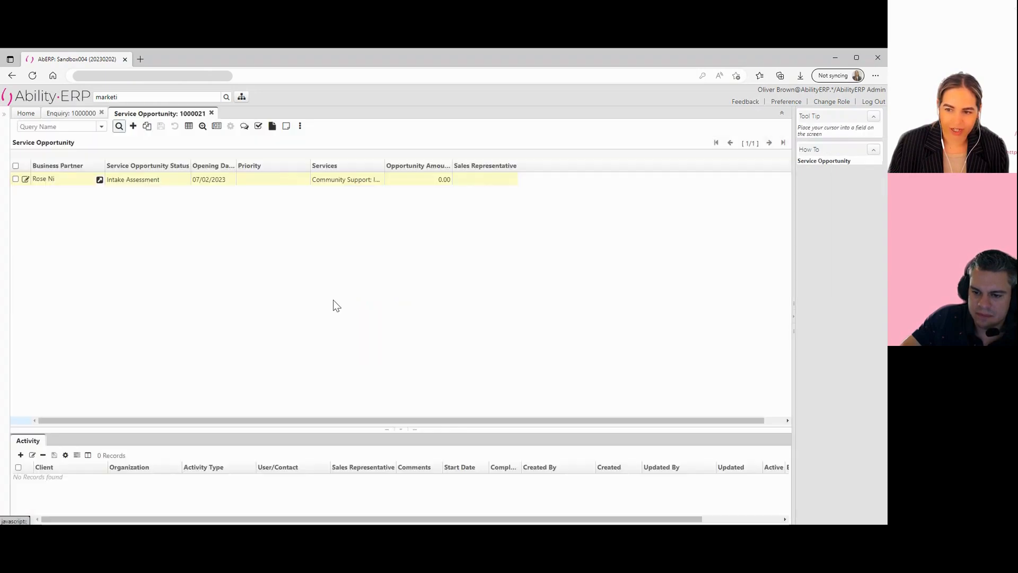
click(58, 114)
click(393, 317)
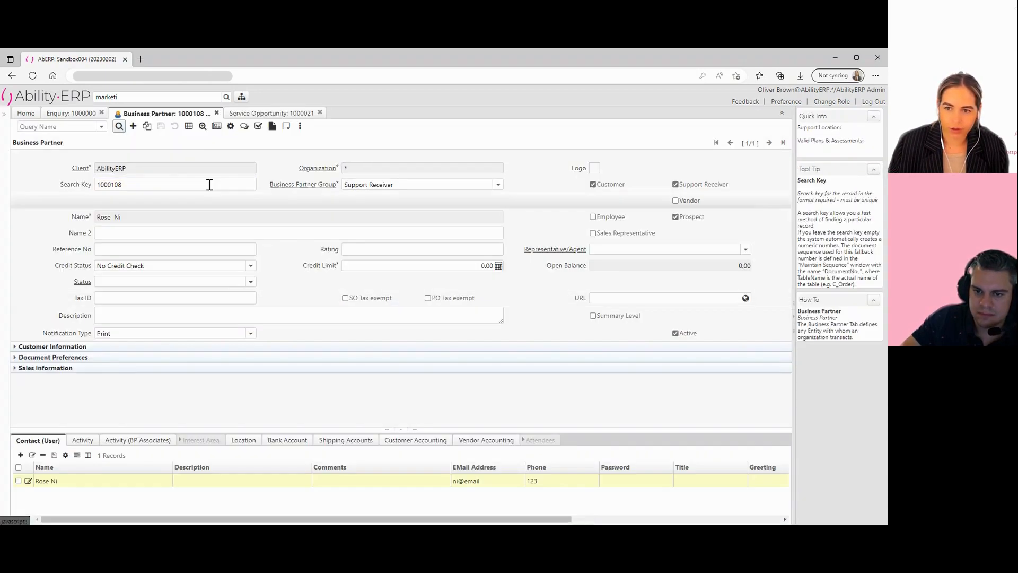
Step: Zoom across from the business partner to its Support Receiver BP record and open it in form view
click(200, 129)
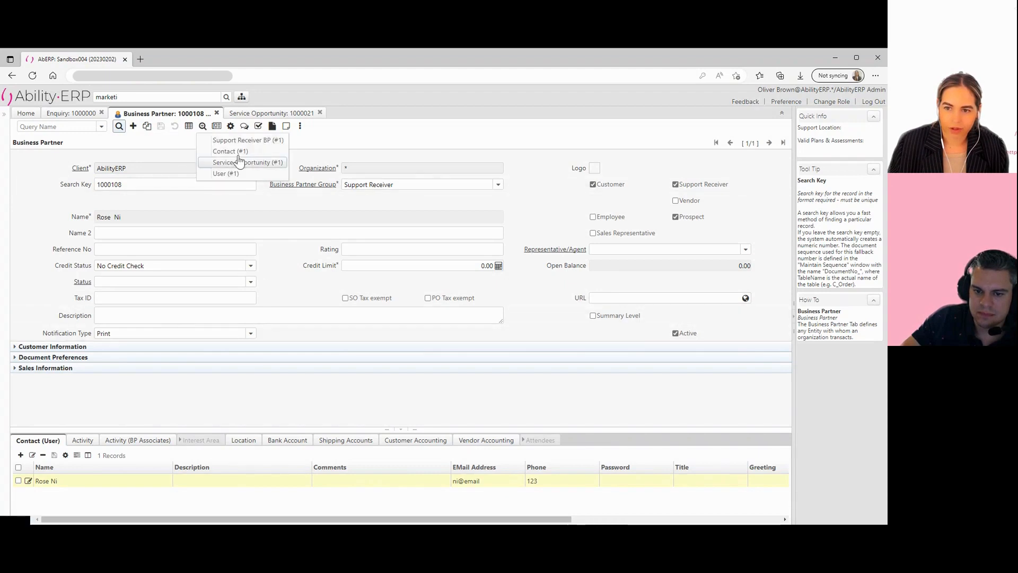
click(248, 140)
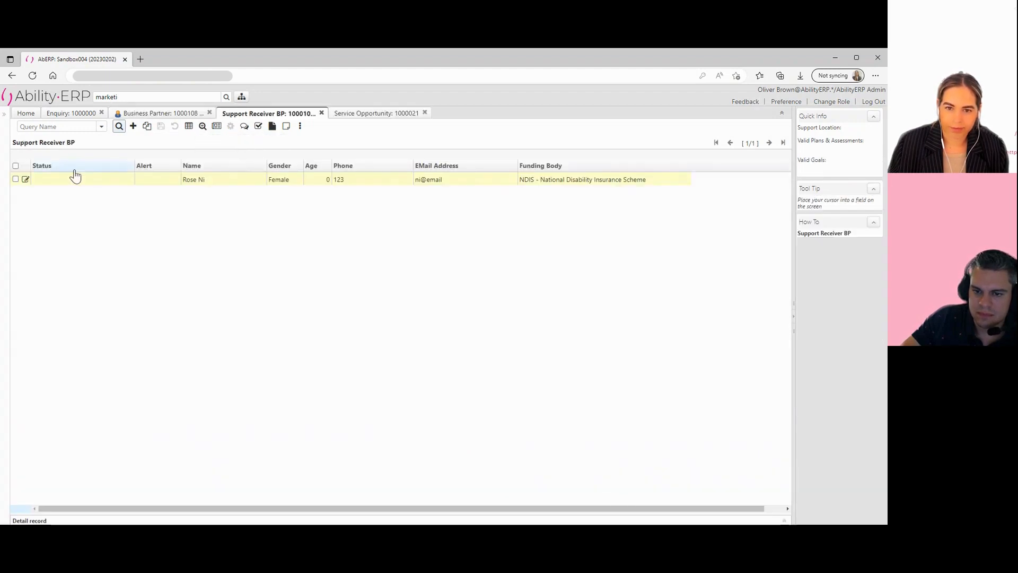
click(26, 179)
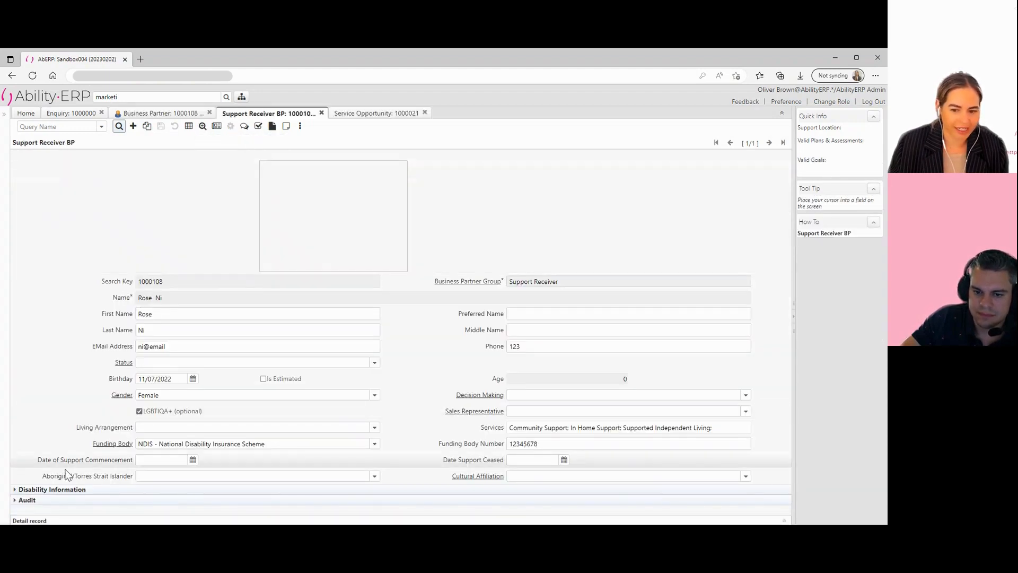
Step: Expand the Disability Information and Audit sections of the support receiver record and review their details
click(34, 491)
scroll(48, 448, down, 1)
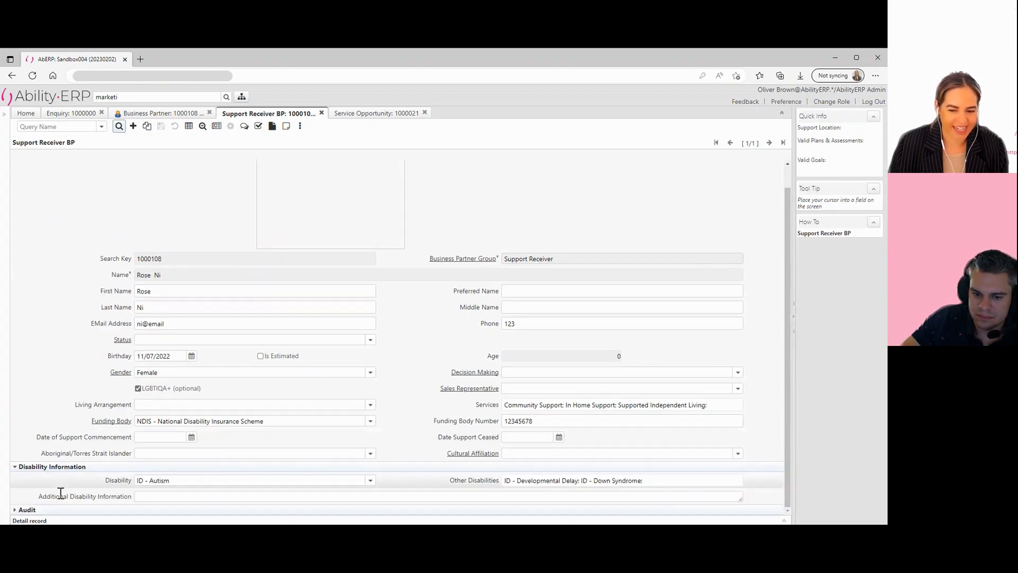
click(26, 512)
scroll(77, 394, down, 1)
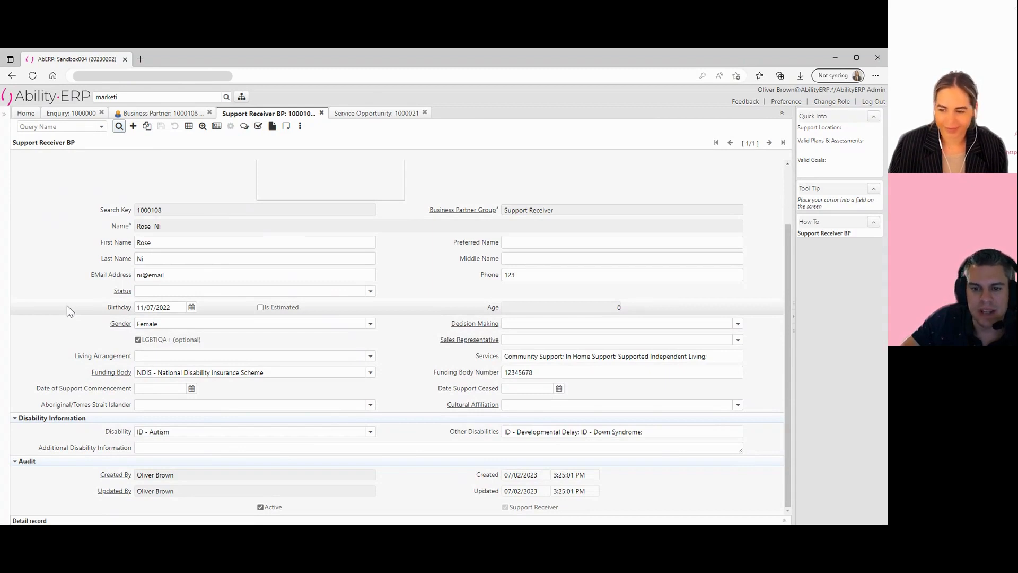
Step: Set the support receiver's Status to 1_Prospect and save the record
scroll(75, 303, up, 2)
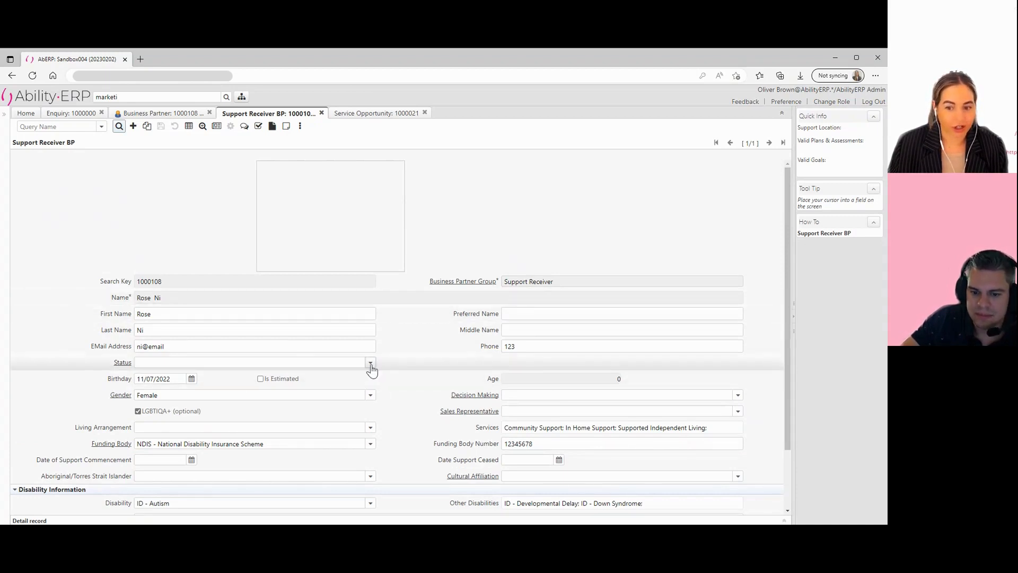
click(371, 363)
click(170, 382)
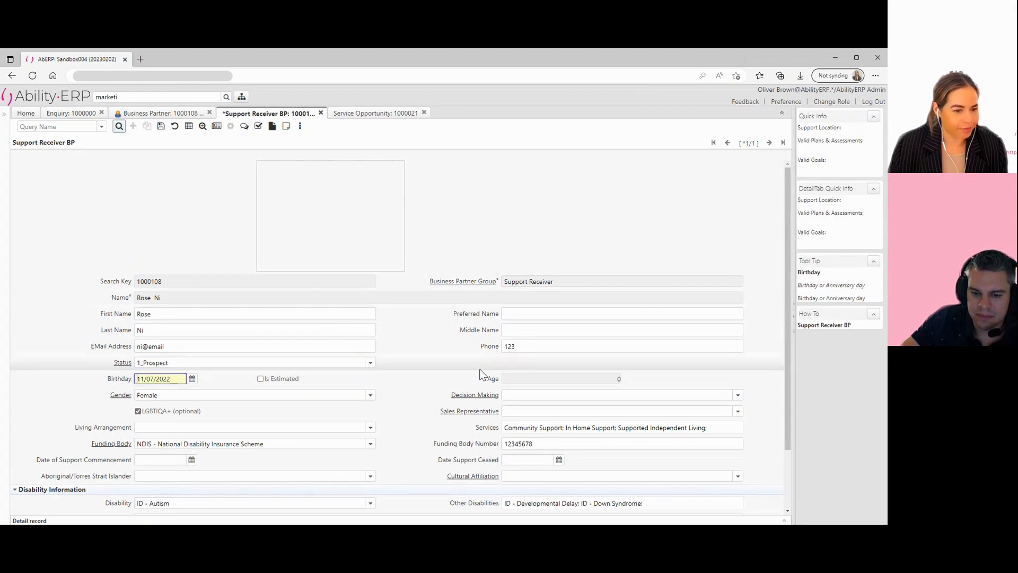
click(162, 131)
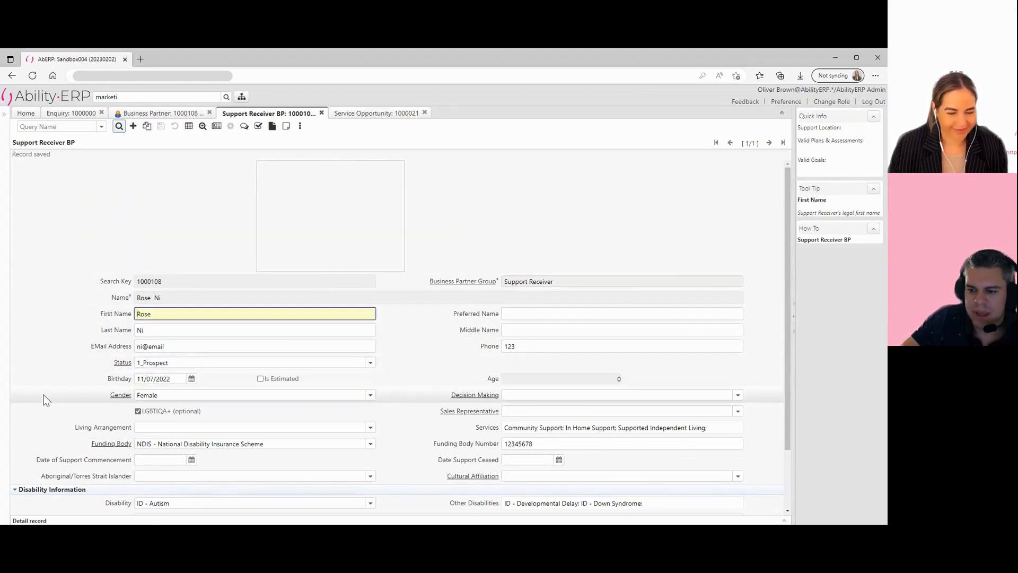
Step: Review the business partner record, then examine the support receiver's details down to the Audit section
click(150, 114)
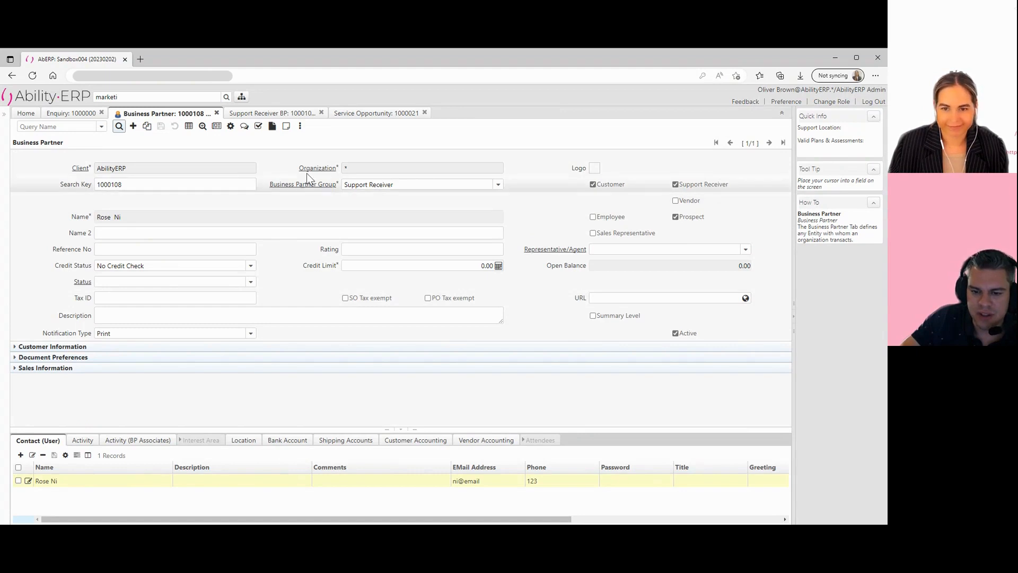
click(241, 114)
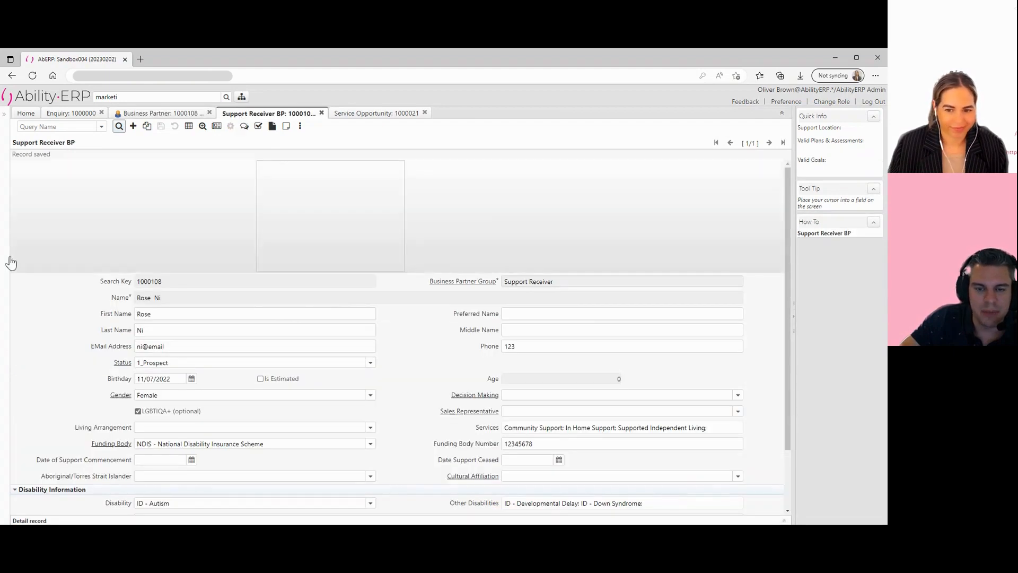
click(163, 314)
scroll(159, 342, down, 1)
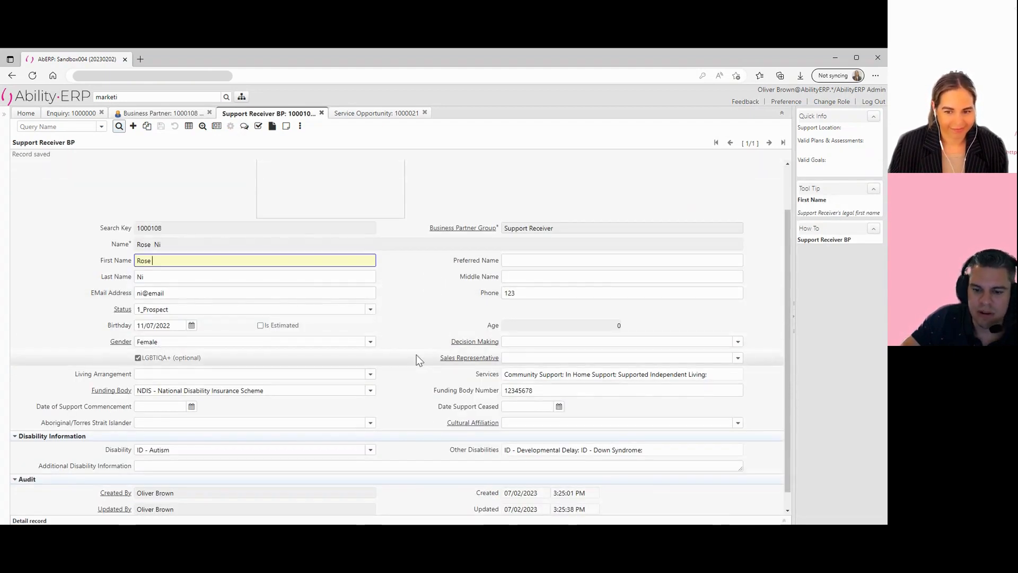
scroll(412, 356, down, 1)
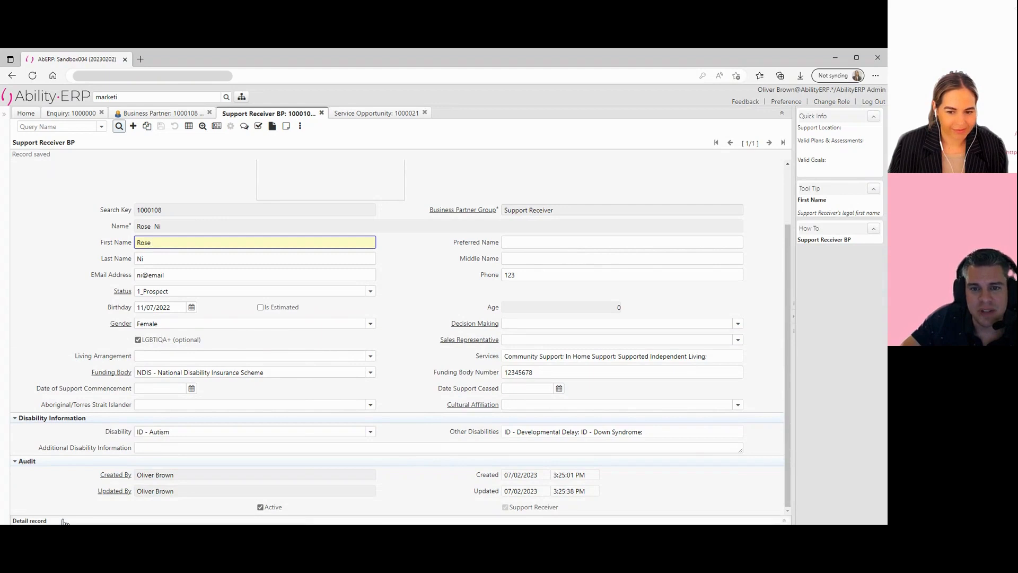
Step: Open the new service opportunity in form view and set its Opportunity Amount to 50000
click(369, 114)
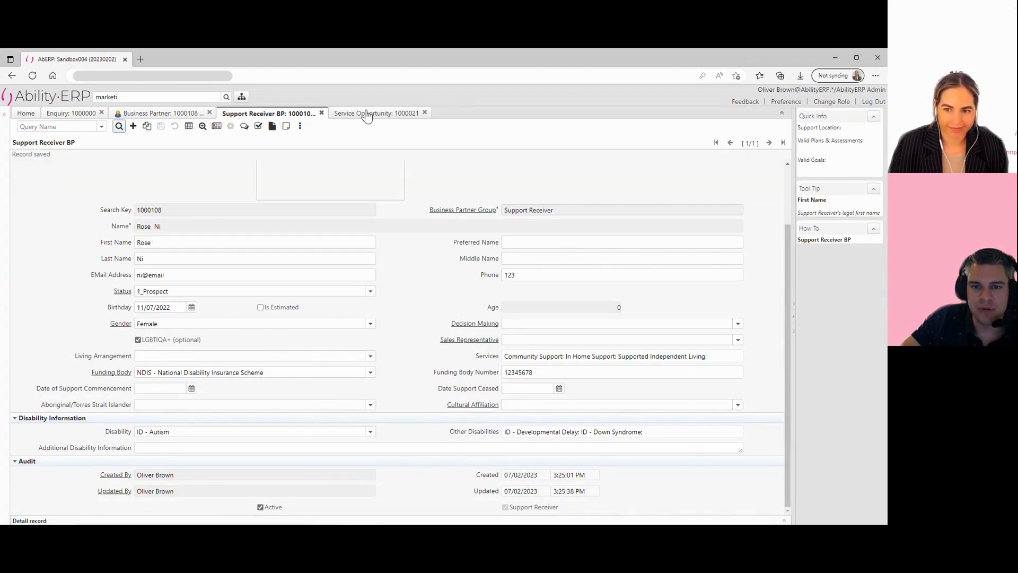
click(26, 180)
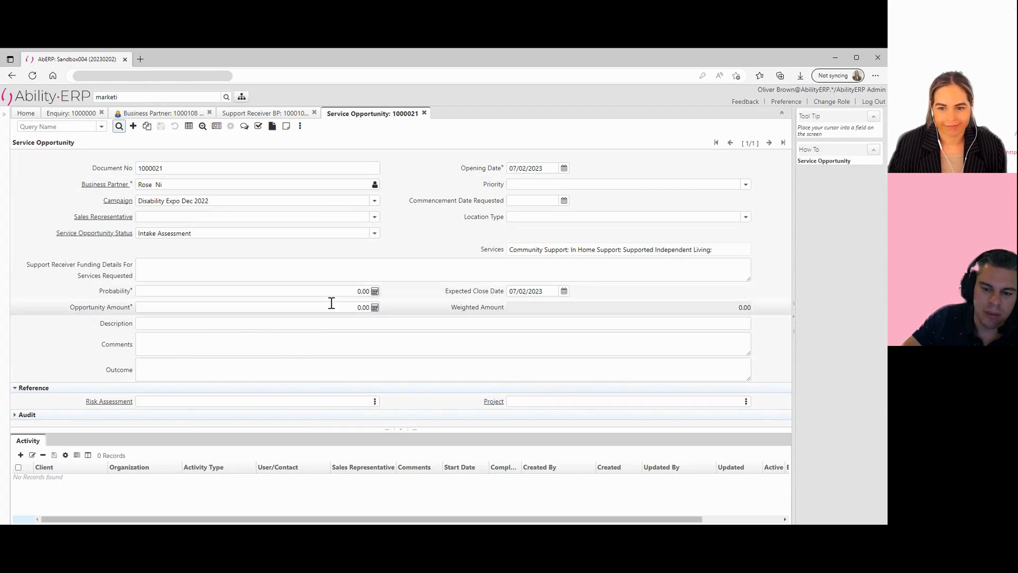
click(351, 309)
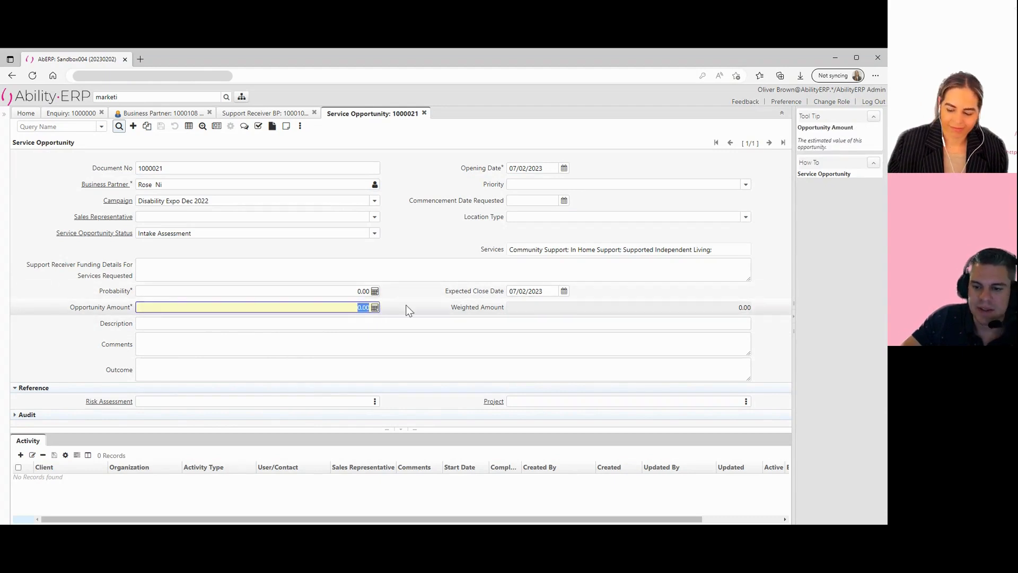
text(50000)
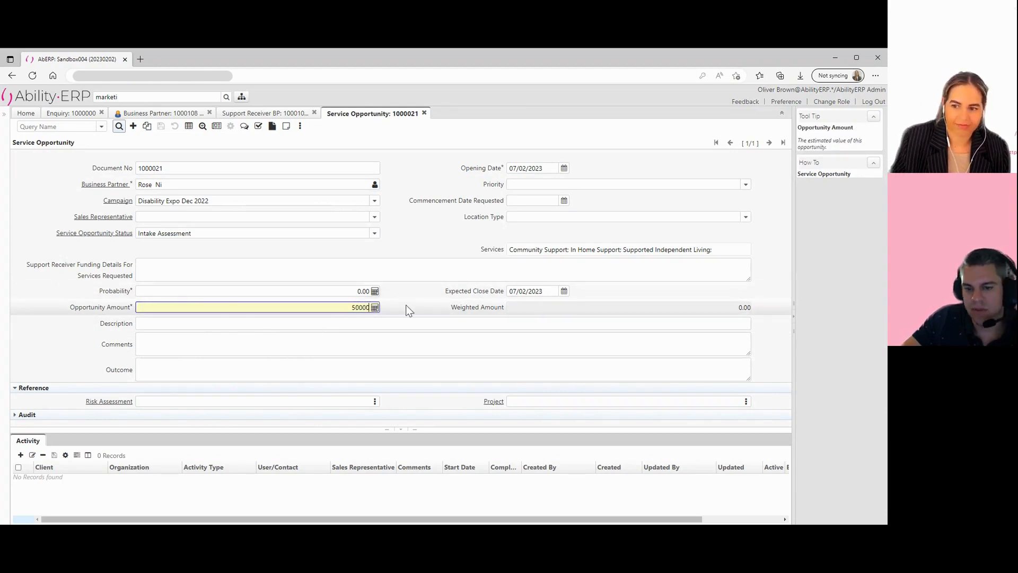
click(416, 340)
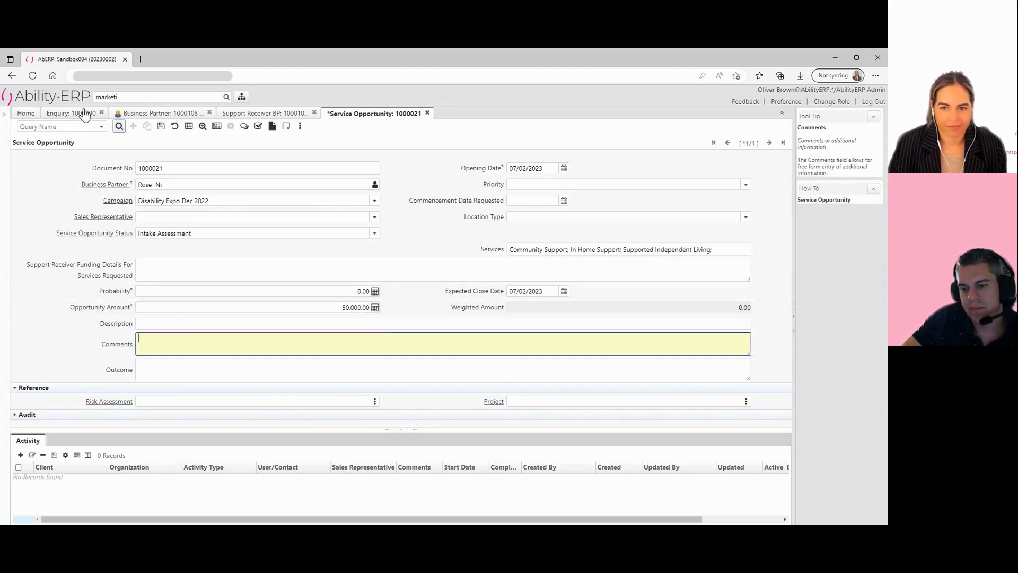
Step: Set the service opportunity's Probability to 80 and save the record
click(358, 291)
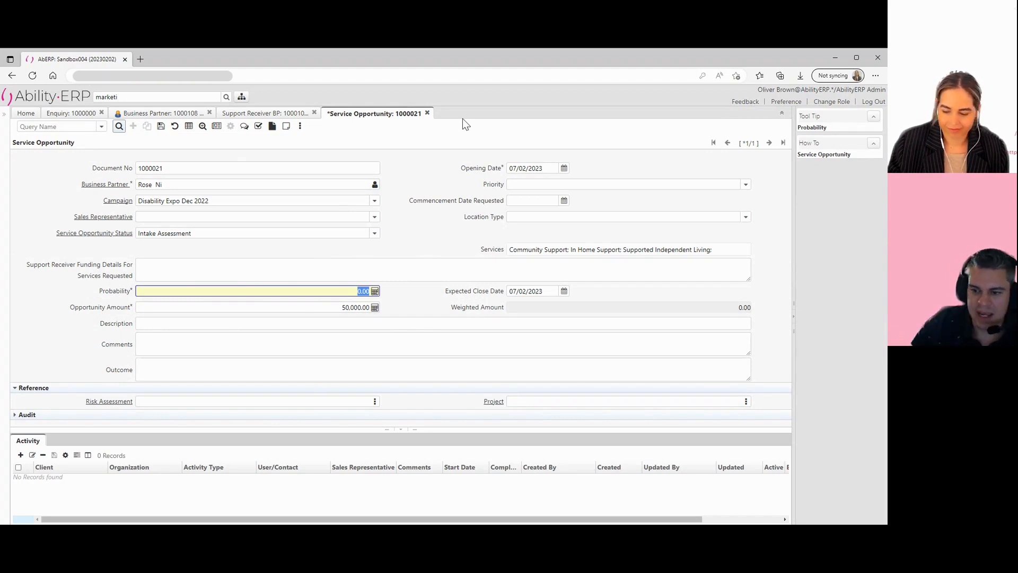
text(80)
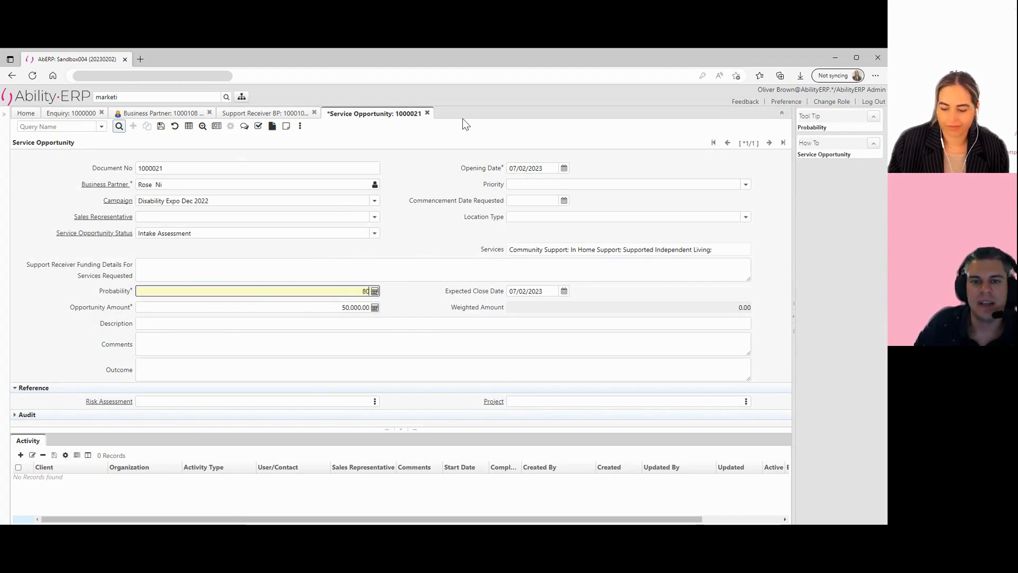
click(509, 339)
click(161, 126)
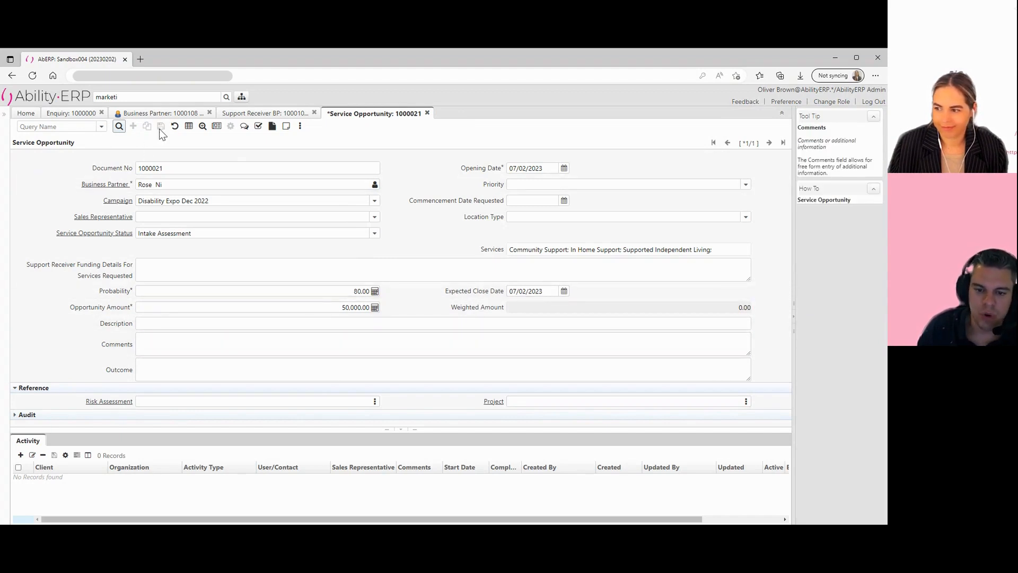
Step: Check the service opportunity's Weighted Amount and view the available Service Opportunity Status options without choosing another
click(750, 306)
click(450, 334)
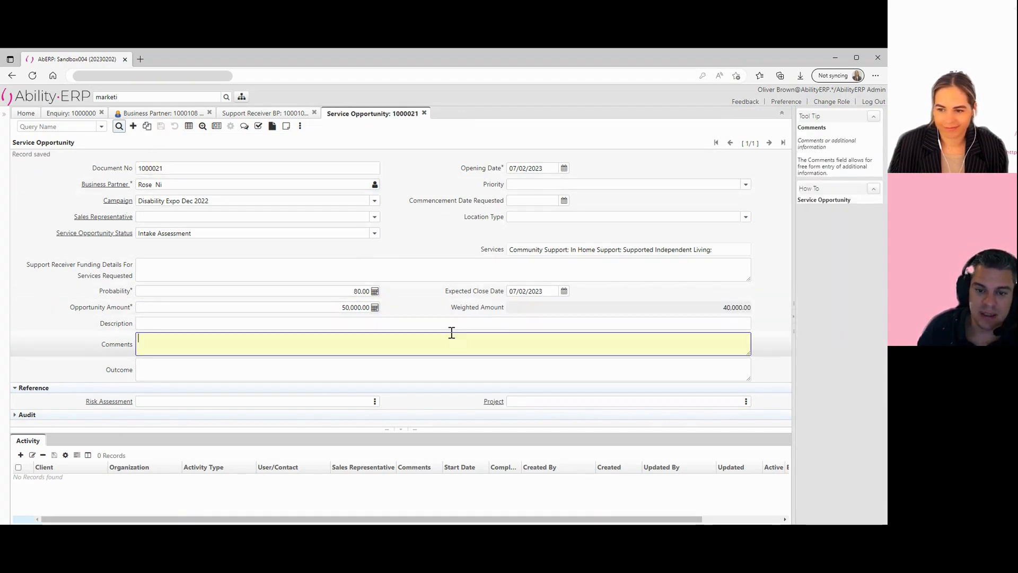
click(371, 234)
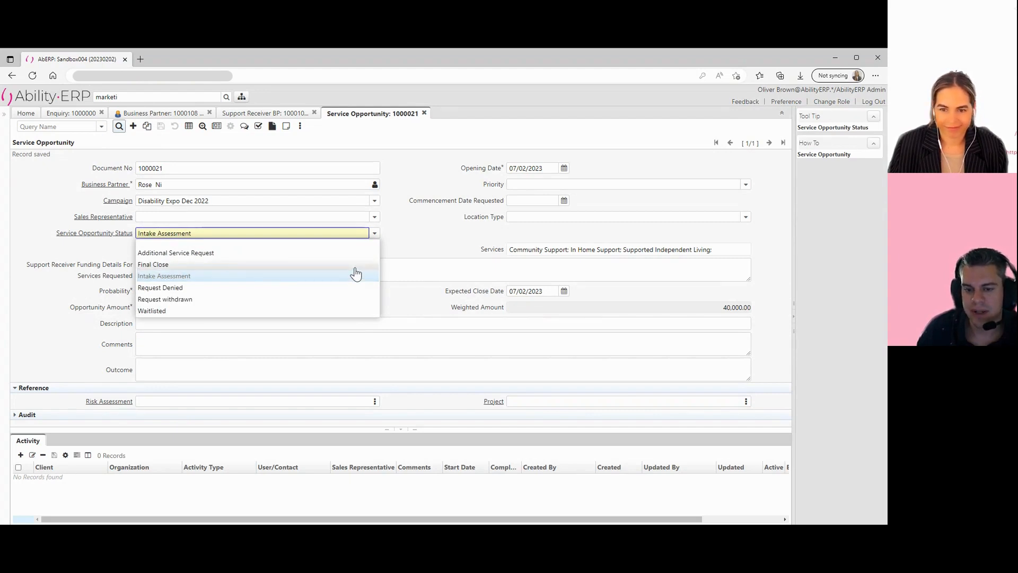
click(446, 261)
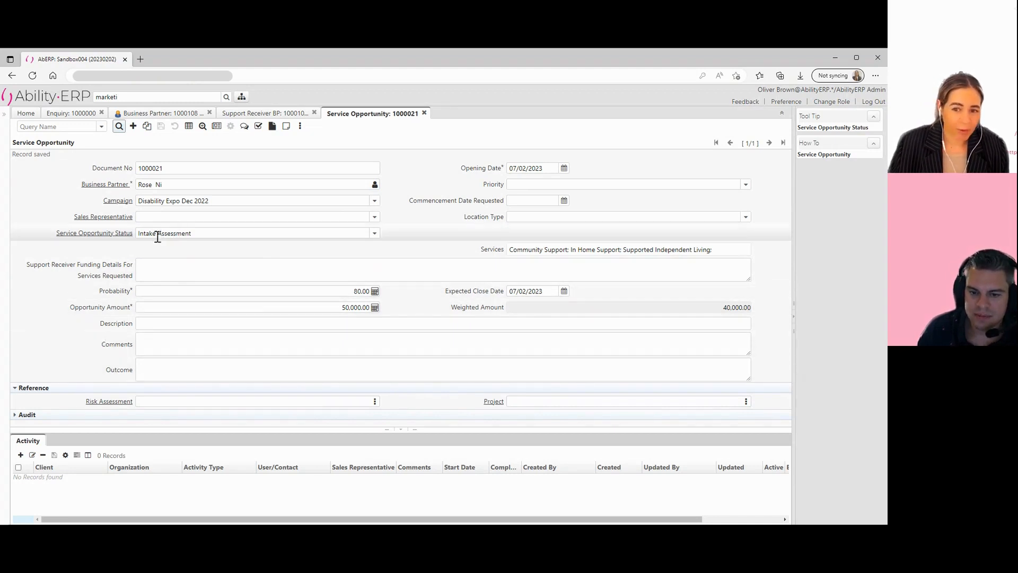
Step: From the support receiver record, zoom across to its linked service opportunity, open it in form view and check the Service Opportunity Status
click(147, 405)
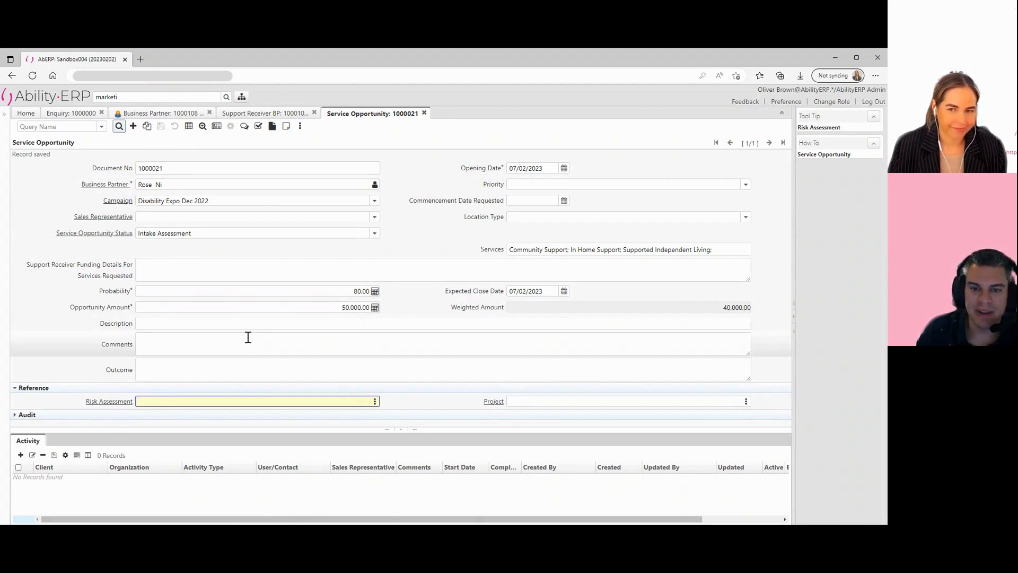
click(293, 115)
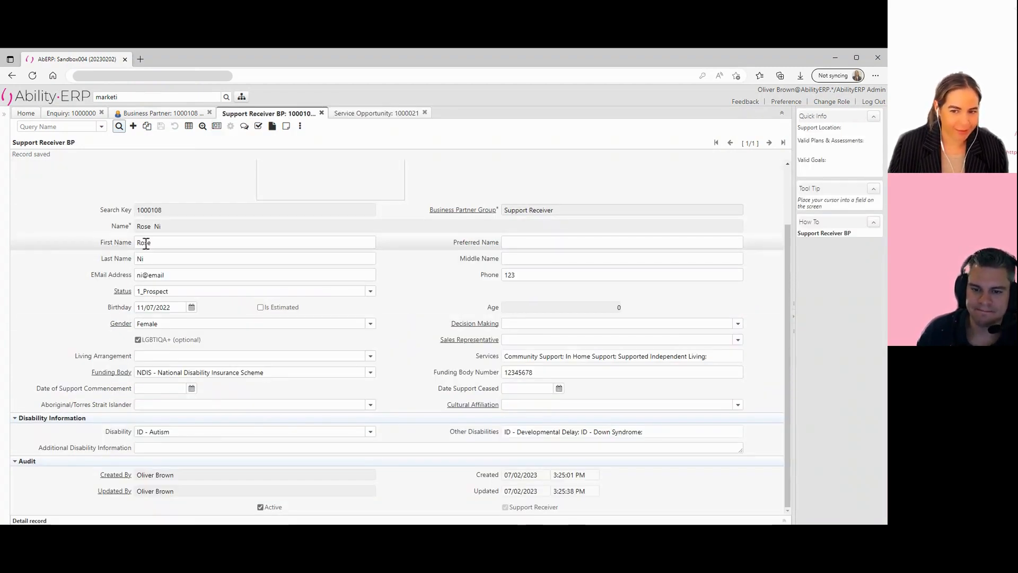
click(203, 127)
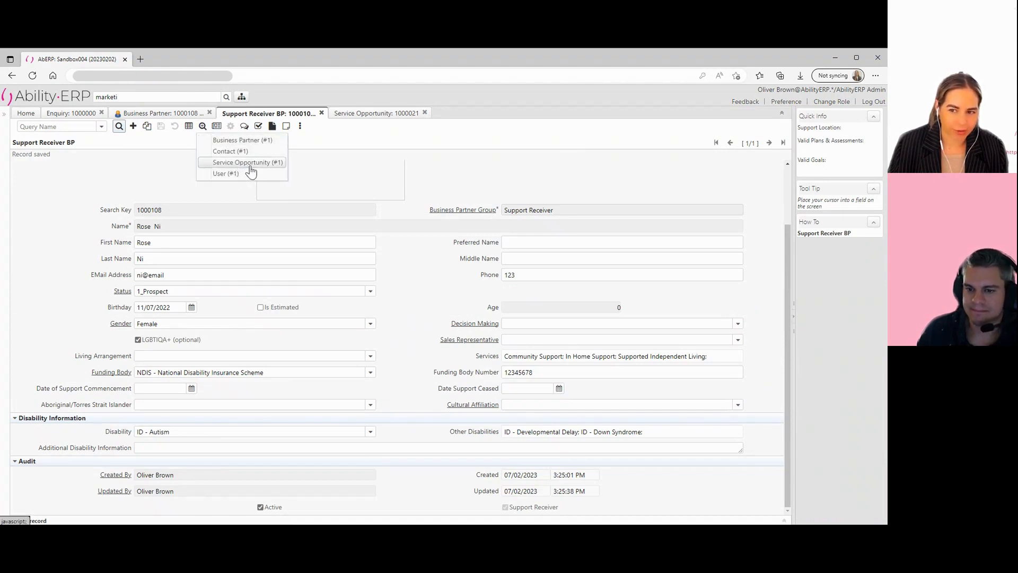
click(250, 163)
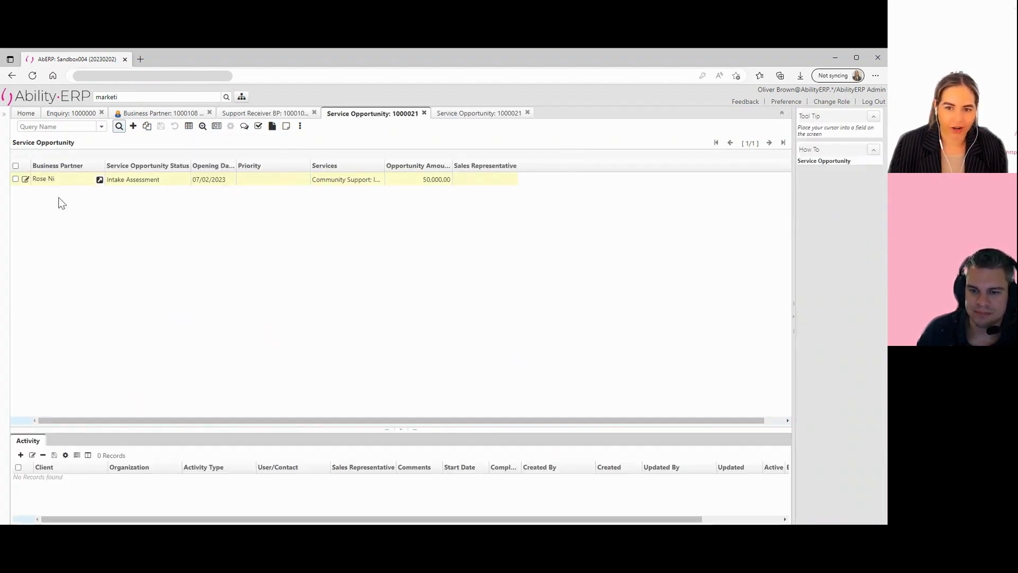
click(24, 180)
click(148, 234)
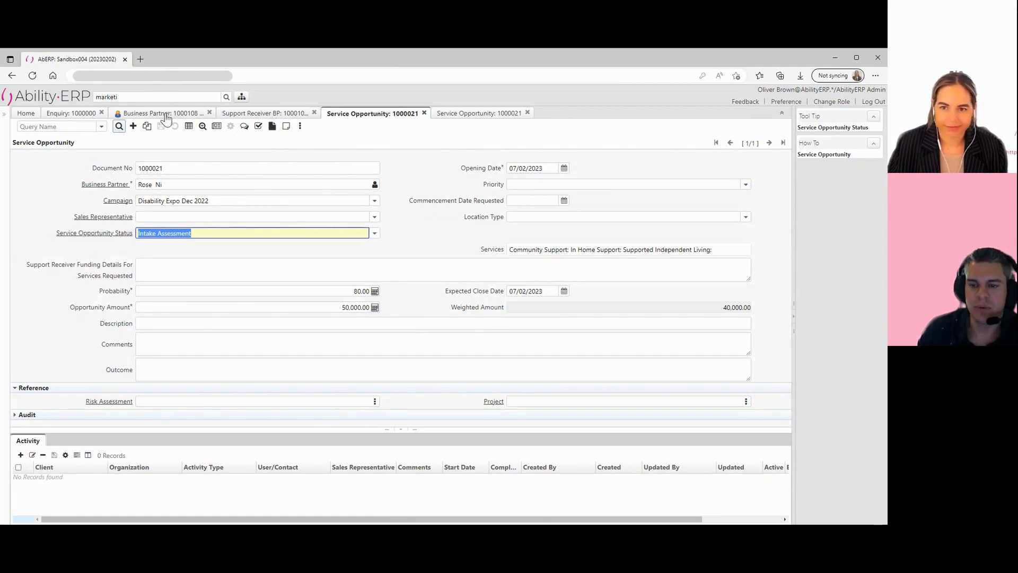
Step: Add a new Plan & Assessment record under the support receiver and set its Document Type to Assessment
click(273, 114)
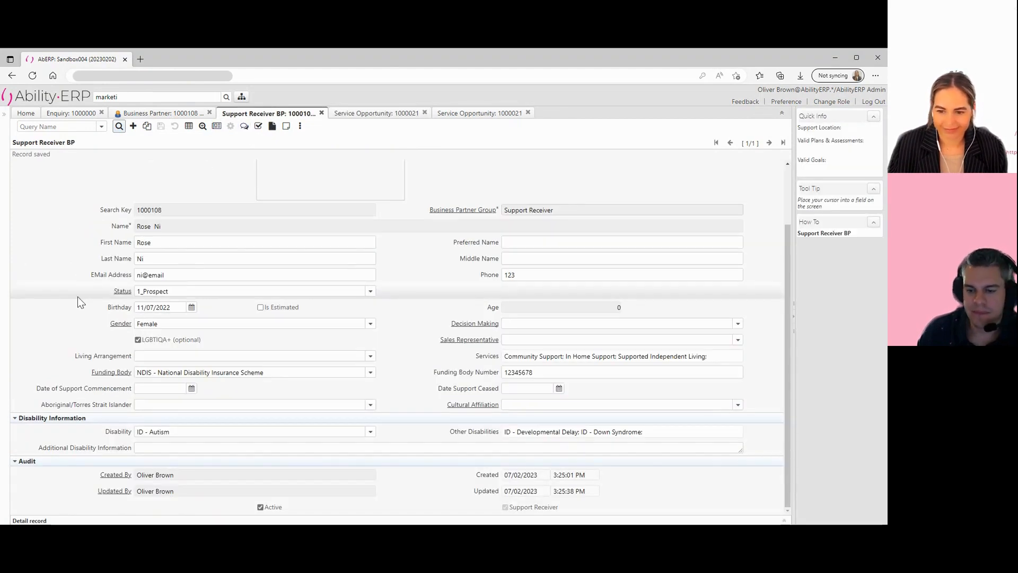
click(784, 520)
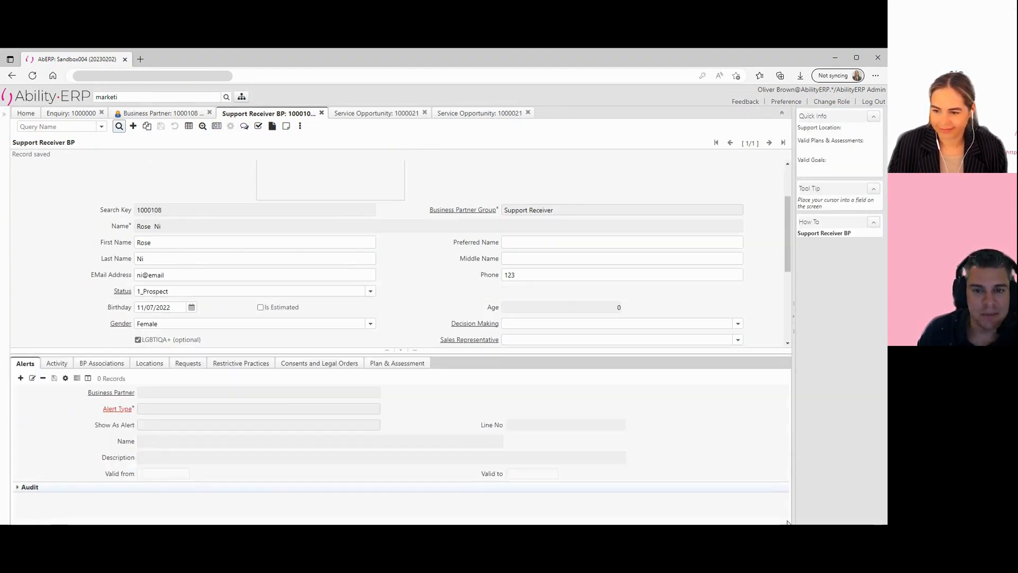
click(419, 362)
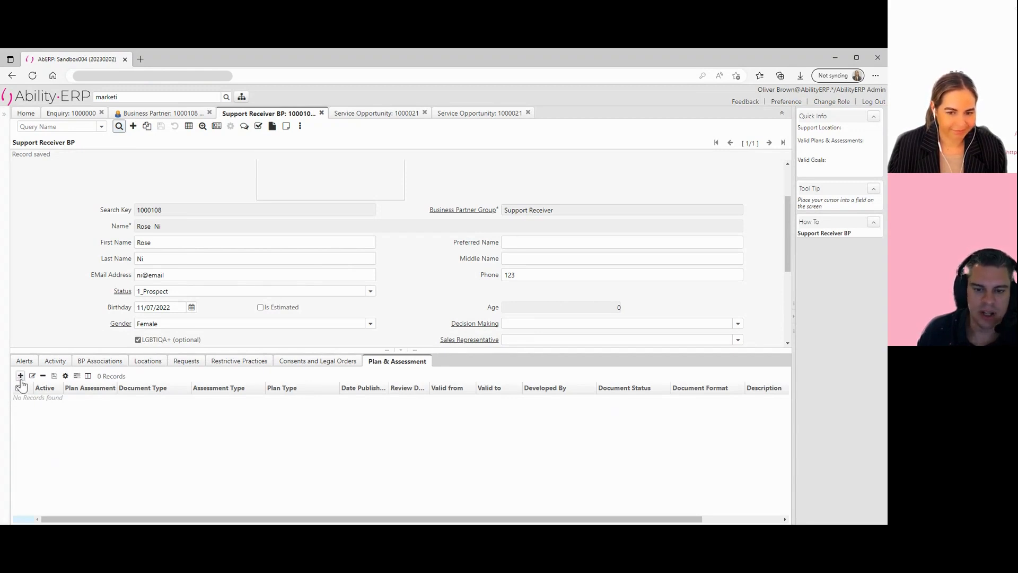
click(20, 376)
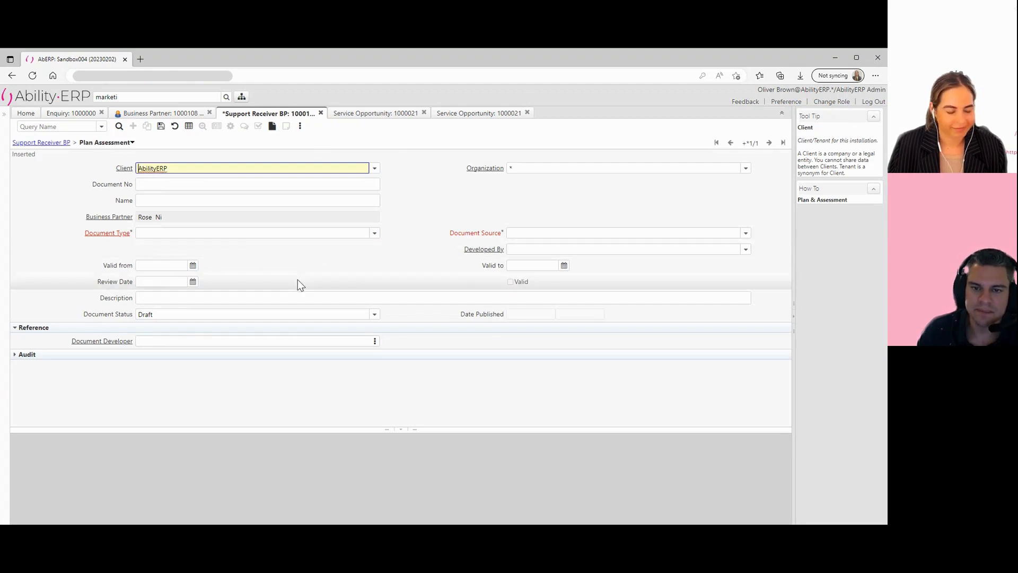
click(374, 233)
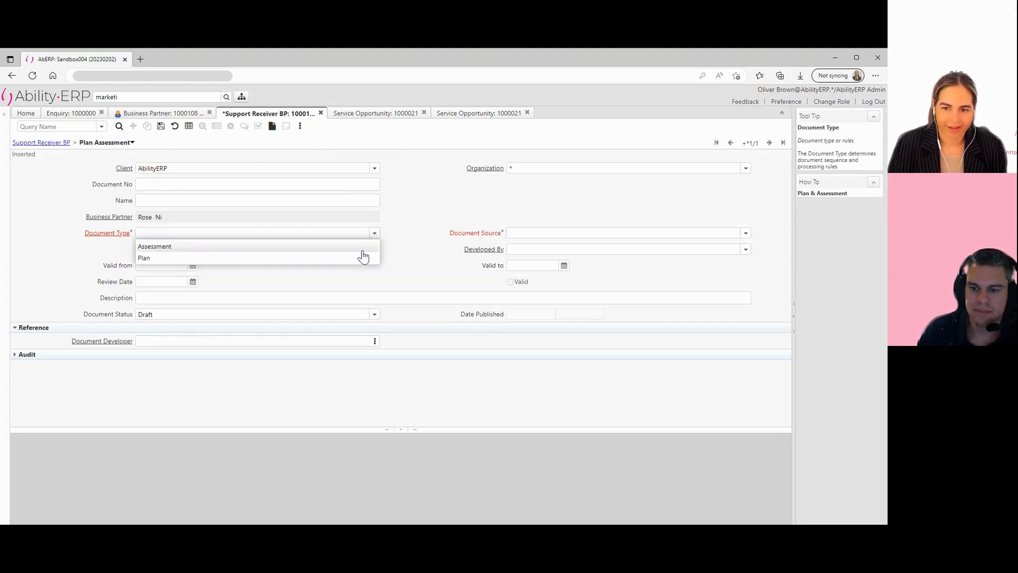
click(362, 248)
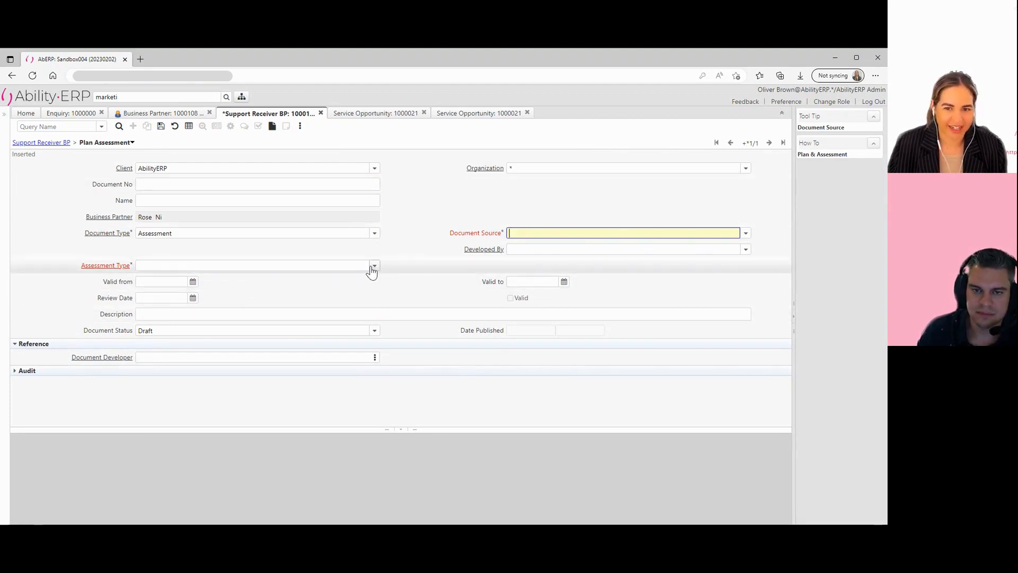
click(55, 147)
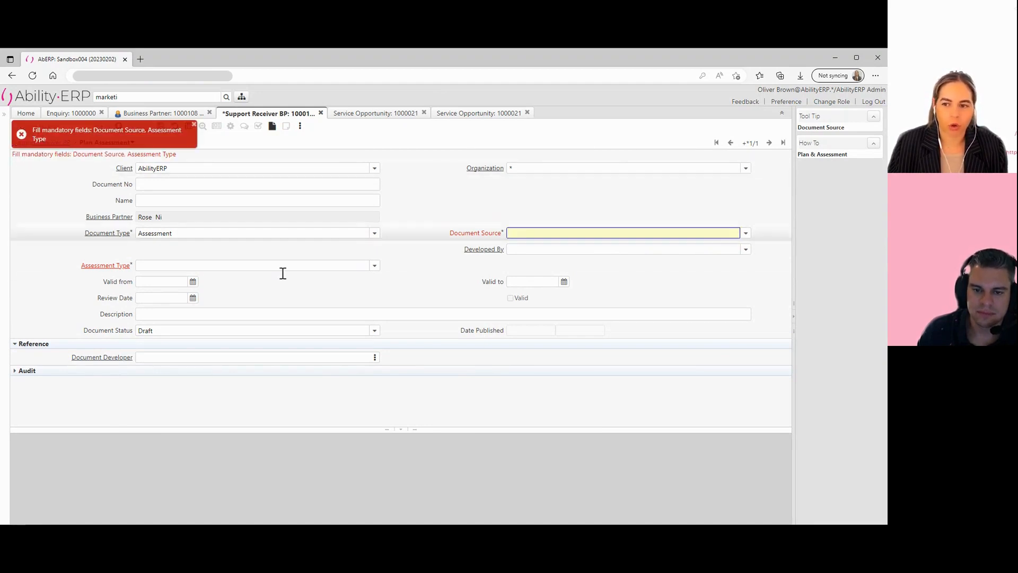
Step: Set the assessment's Document Source to Internal and its Assessment Type to Entry Assessment, and save the record
click(746, 234)
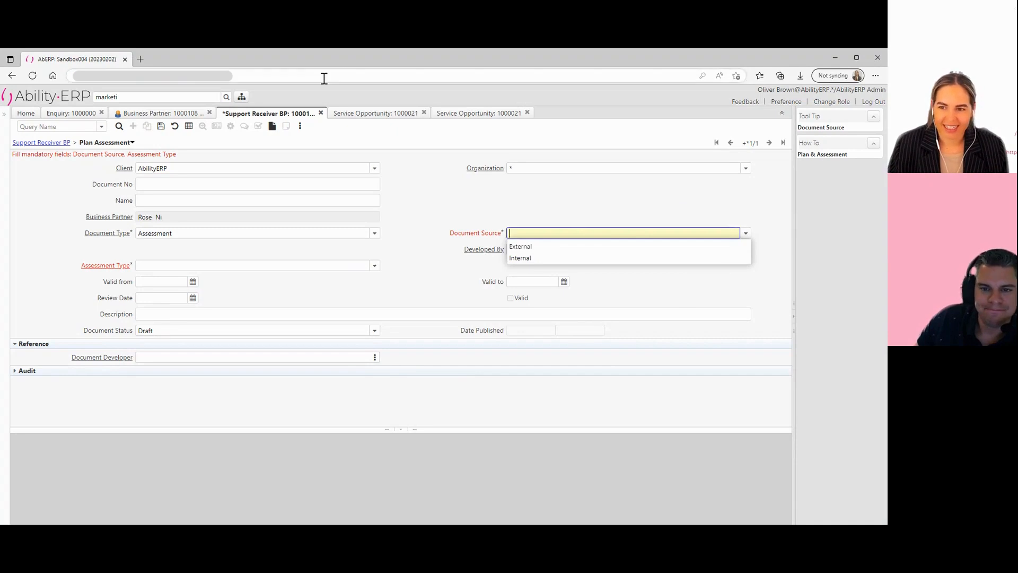
click(601, 258)
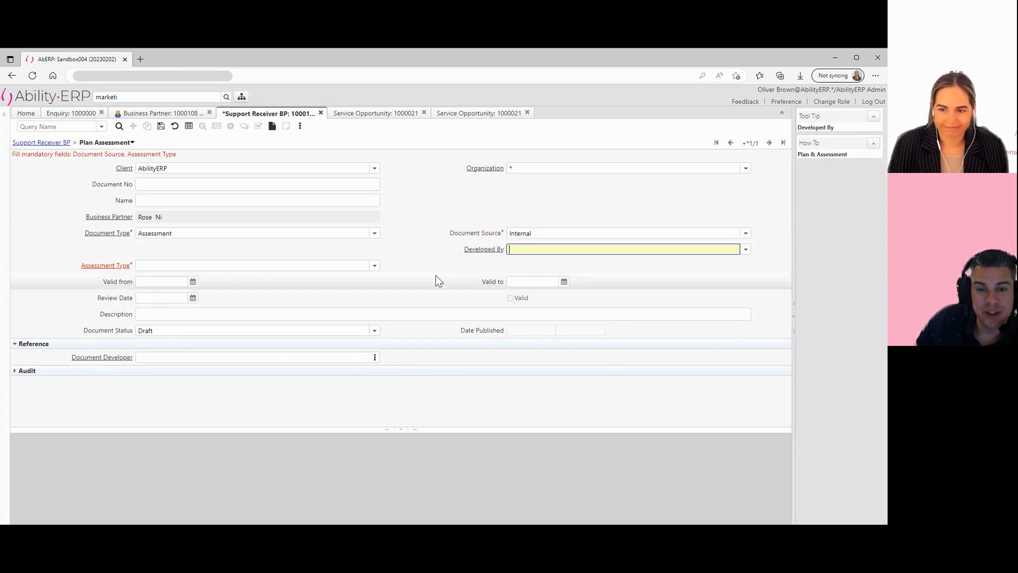
click(375, 265)
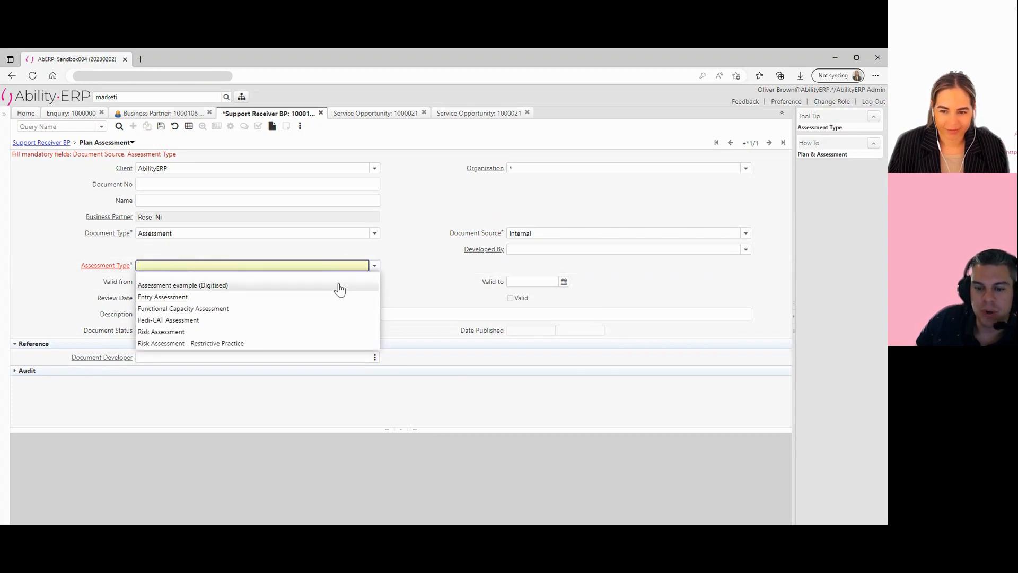
click(264, 299)
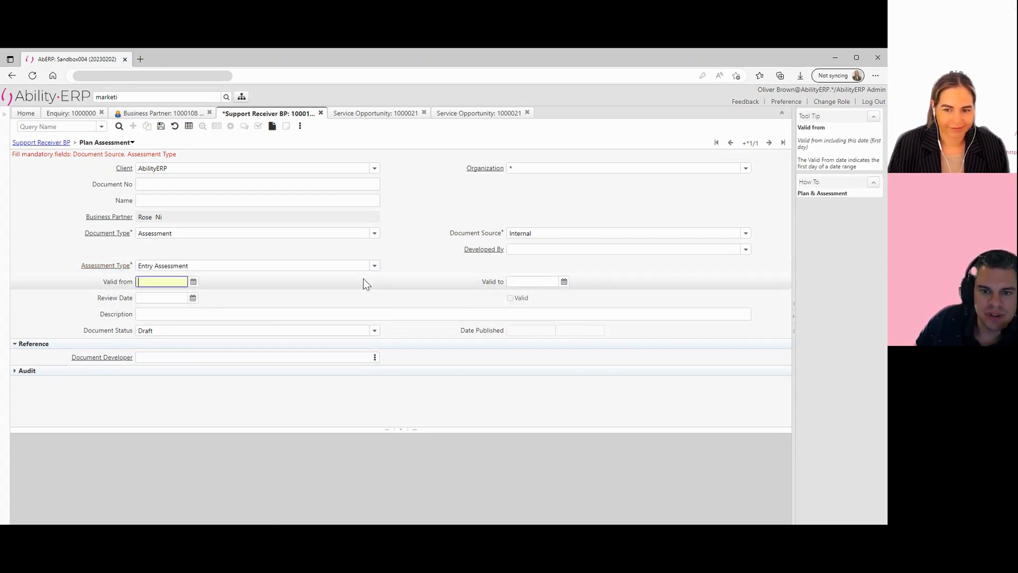
click(159, 128)
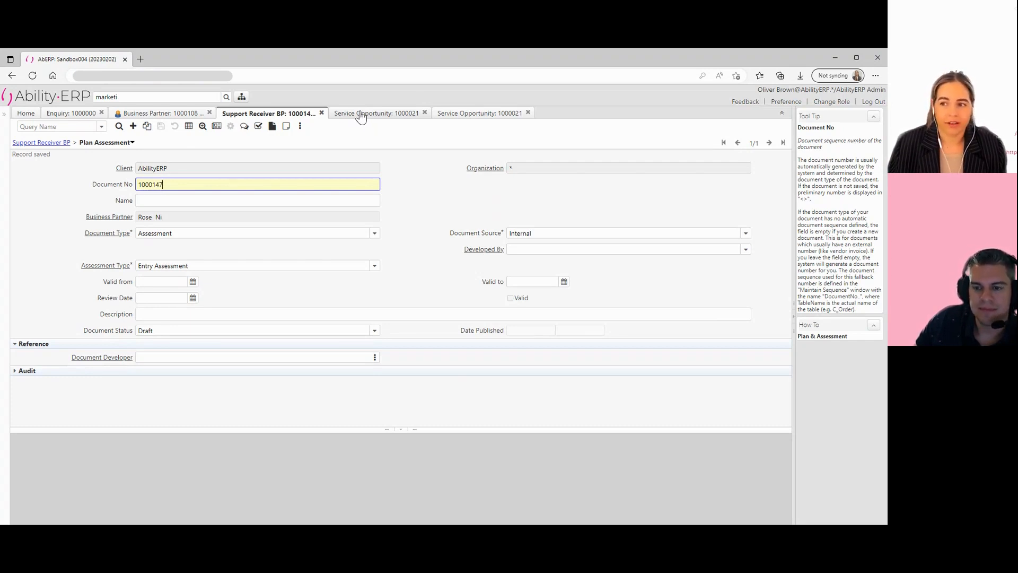
Step: Return to the service opportunity and review its Service Opportunity Status choices, closing the list without a new selection
click(360, 115)
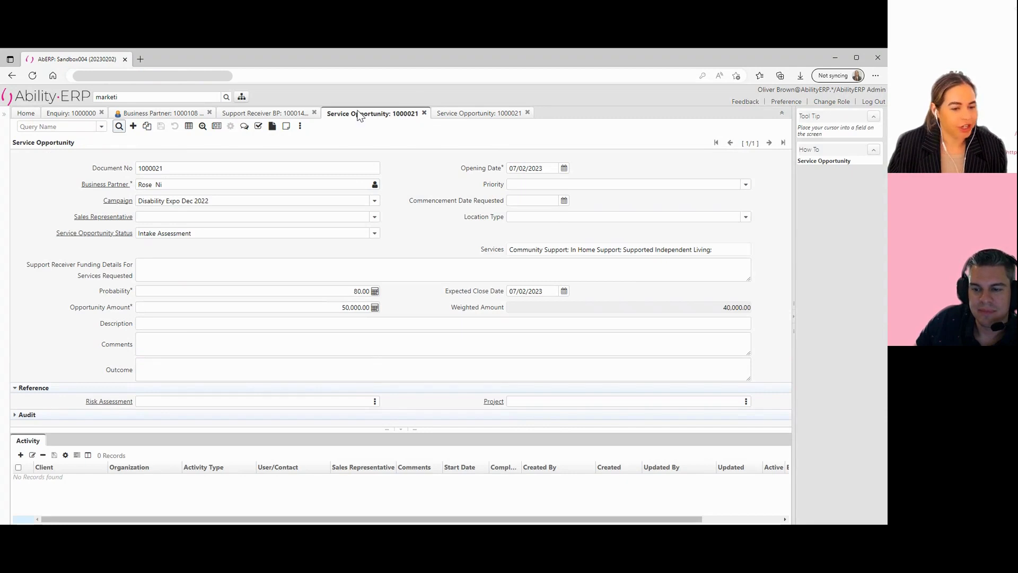
click(375, 233)
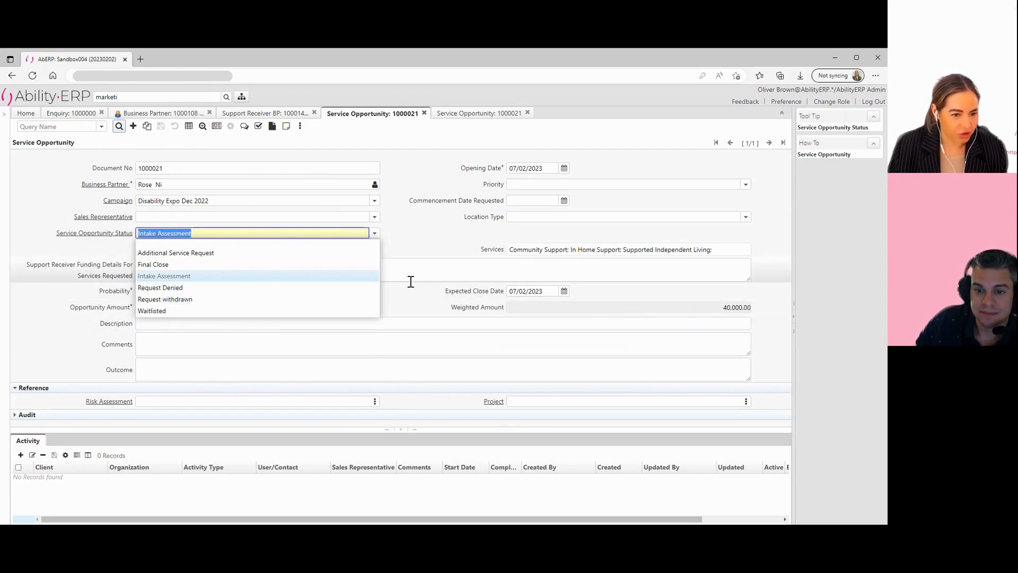
click(157, 338)
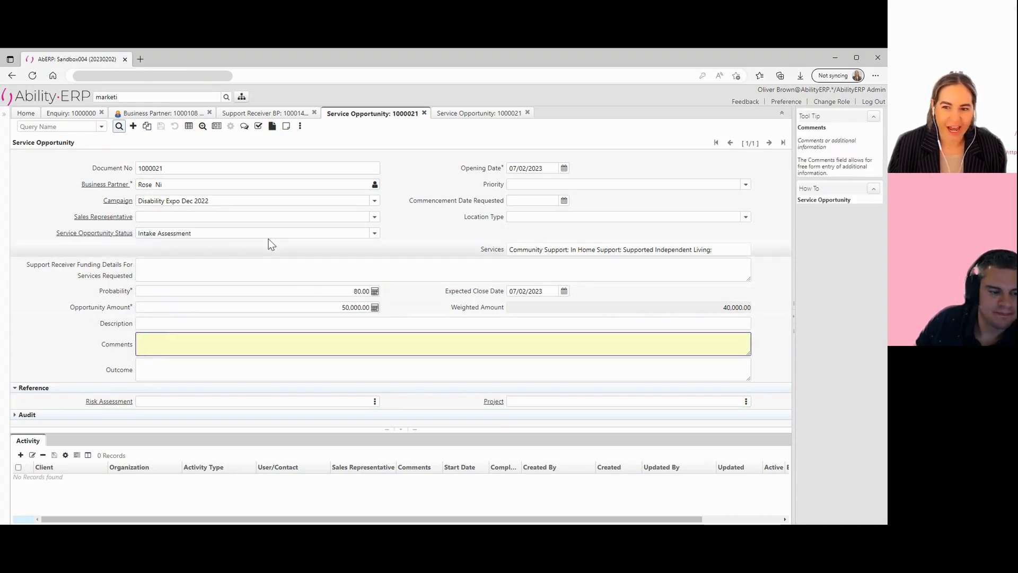